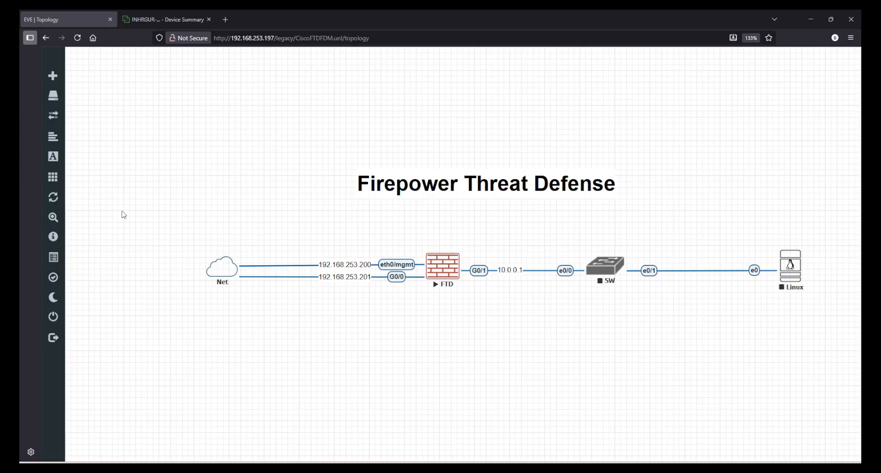
- Switch from the EVE-NG lab topology to the 'INHRGUR - Device Summary' FDM browser tab
click(174, 19)
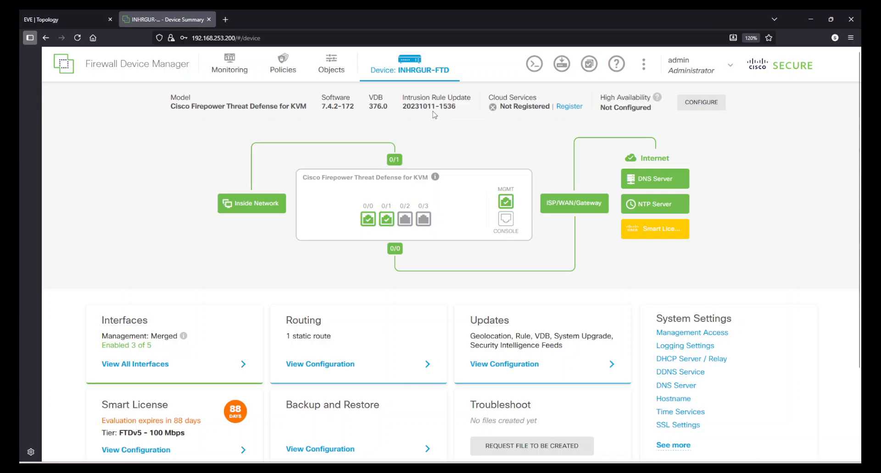
- Review the existing Access Control rule on Policies, then go back down the Device Summary
click(289, 71)
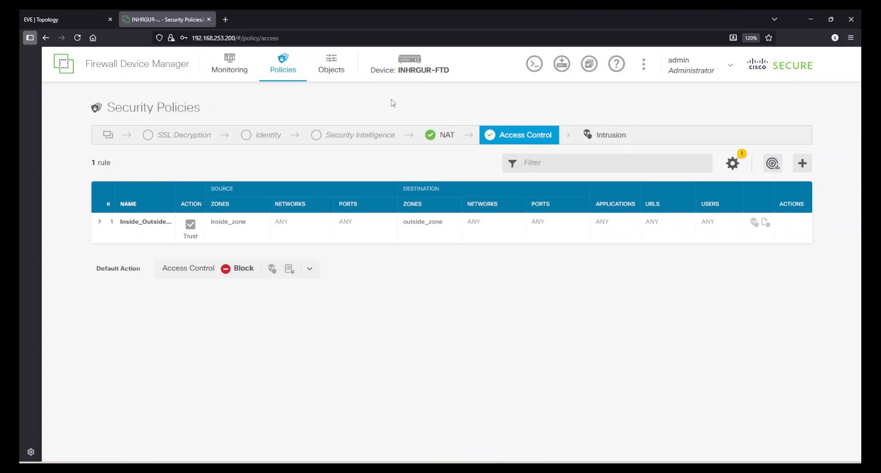
click(415, 69)
scroll(580, 205, down, 3)
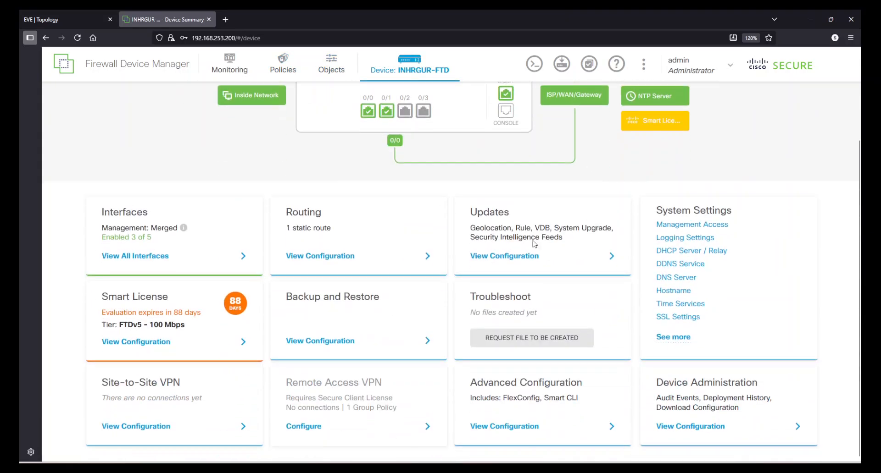
- Review the Smart License subscription cards, then go back to the Access Control policy
click(237, 350)
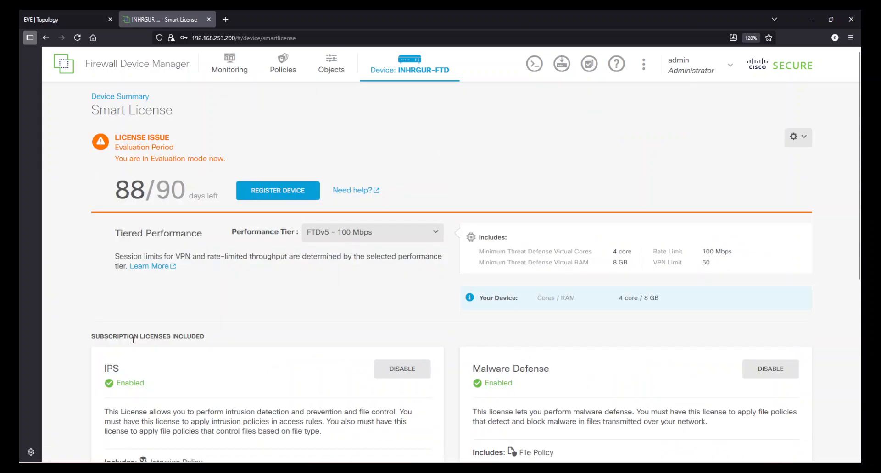
scroll(255, 314, down, 5)
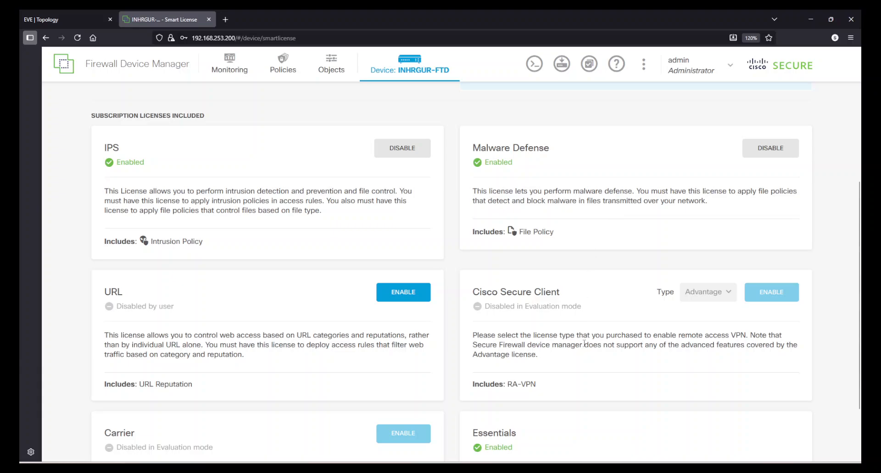
scroll(569, 344, down, 2)
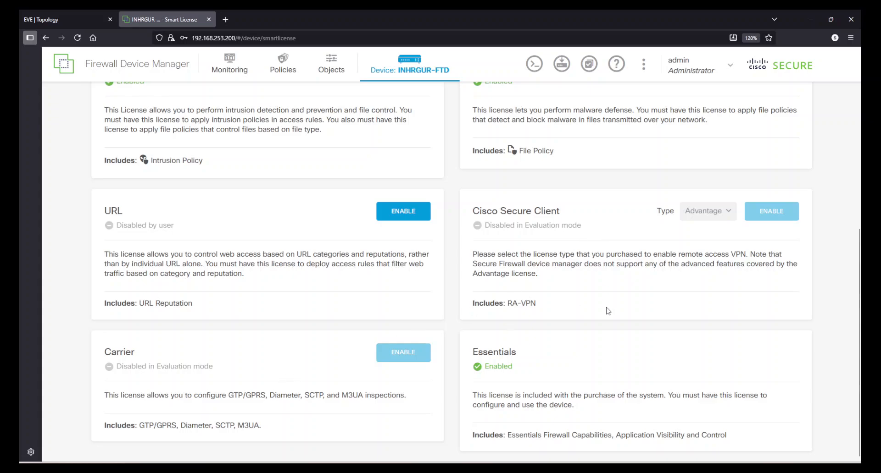
scroll(632, 325, up, 7)
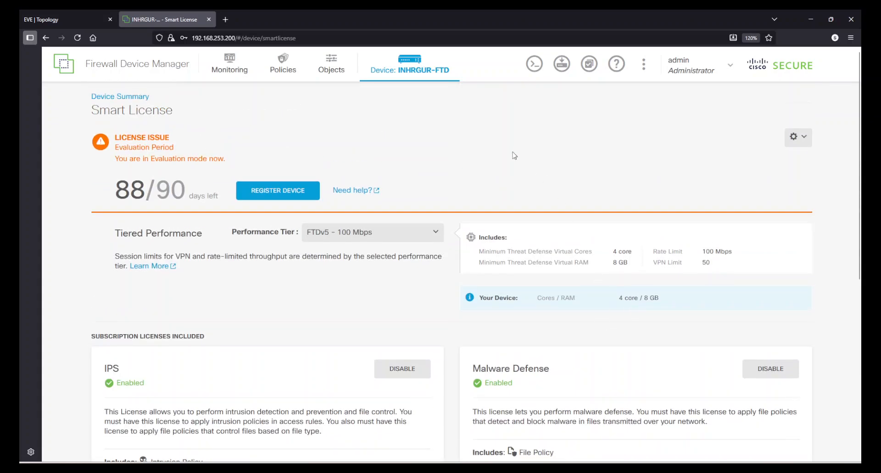
scroll(251, 363, down, 5)
scroll(250, 362, down, 1)
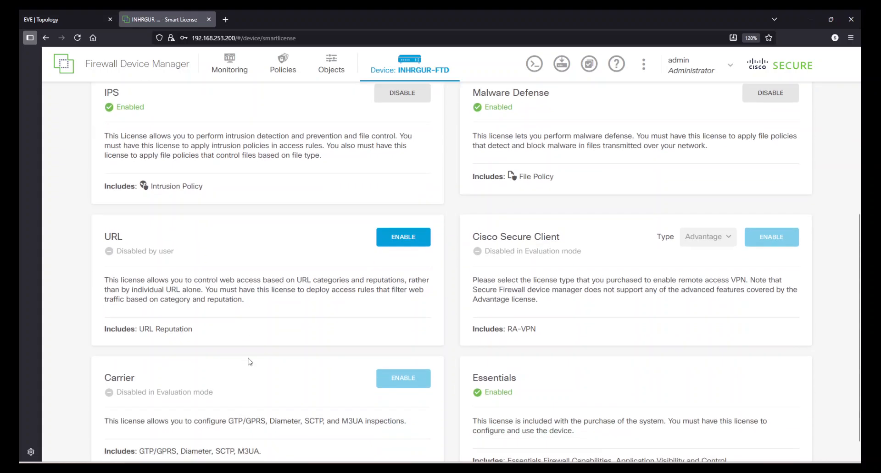
scroll(262, 323, up, 5)
scroll(262, 324, up, 1)
scroll(262, 325, down, 4)
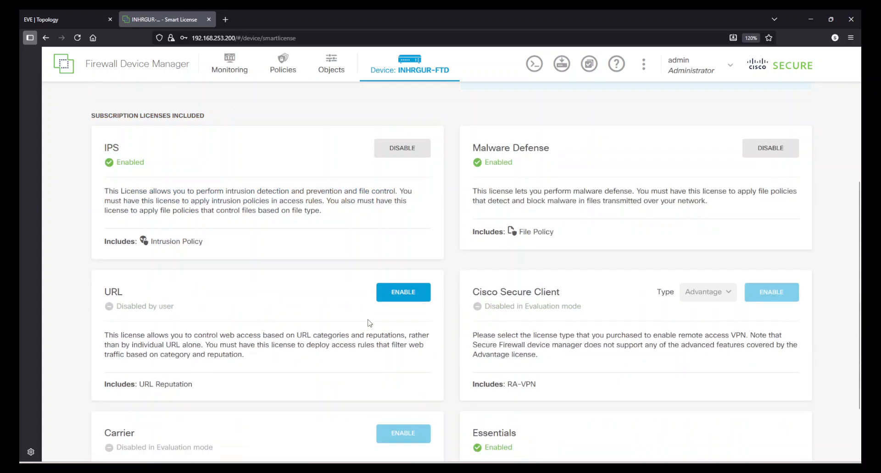
scroll(292, 345, up, 5)
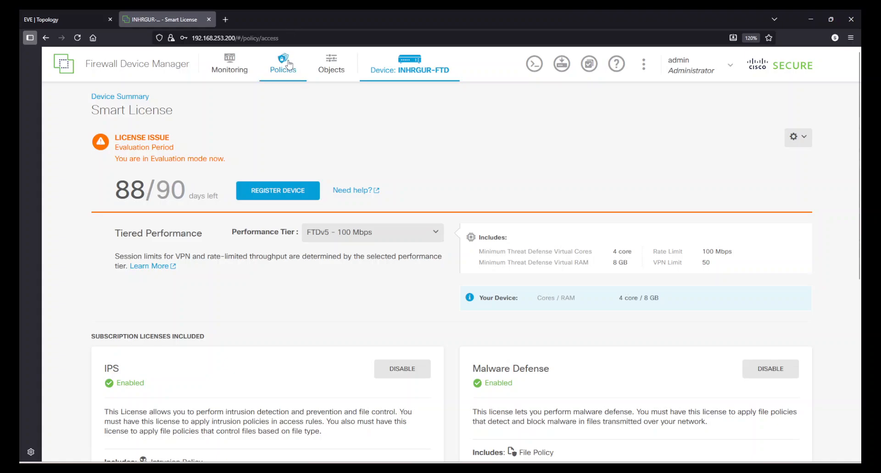
click(289, 65)
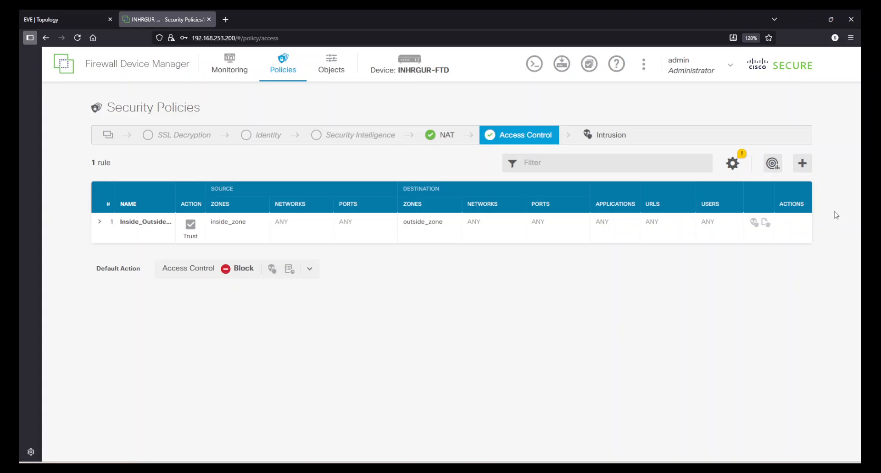
- Add a new order-2 access rule with its action set to Allow
click(802, 164)
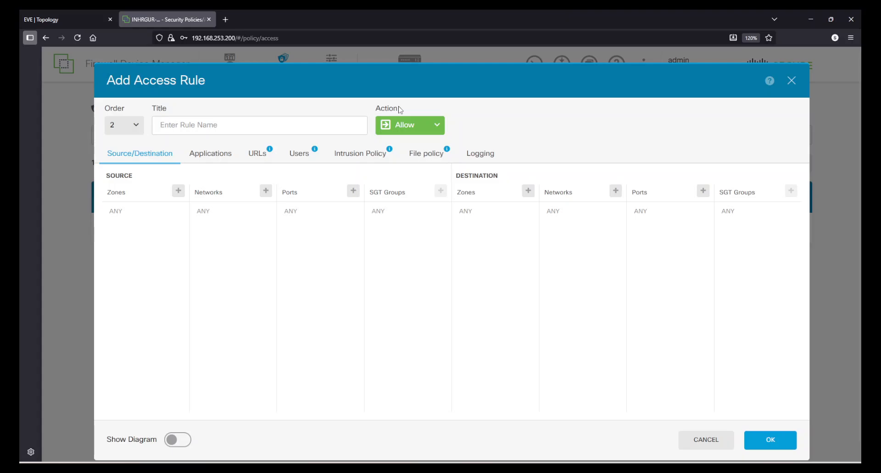
click(439, 129)
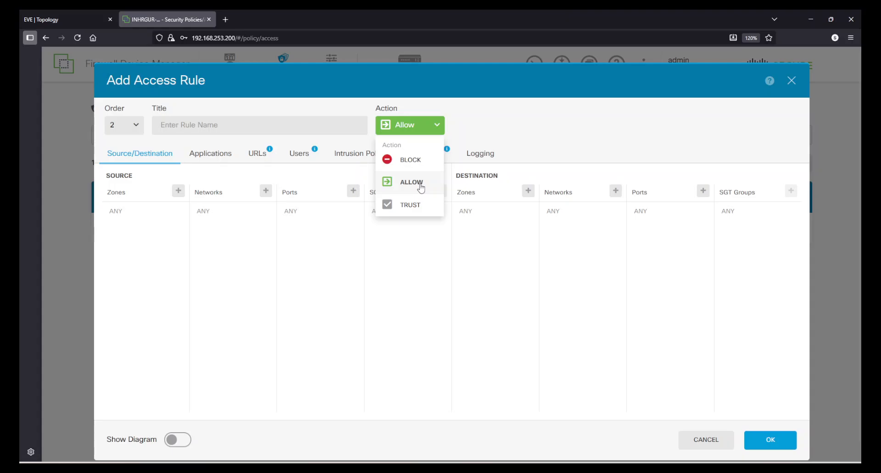
click(409, 205)
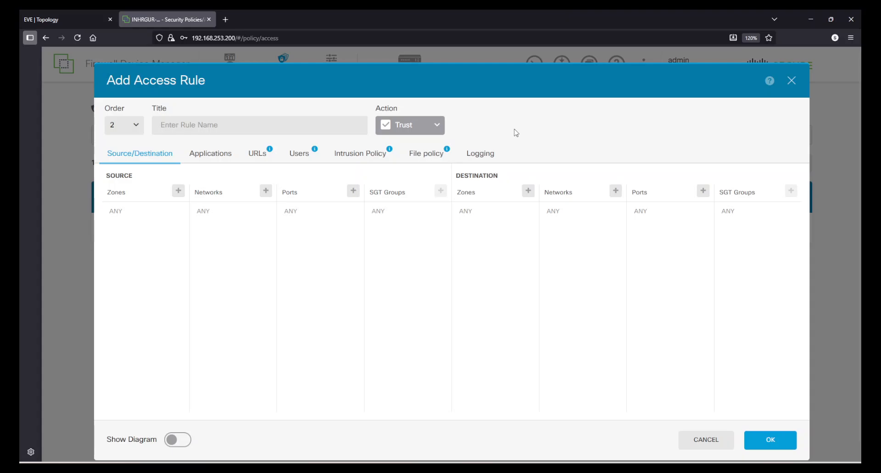
click(401, 133)
click(414, 182)
triple_click(576, 157)
click(585, 138)
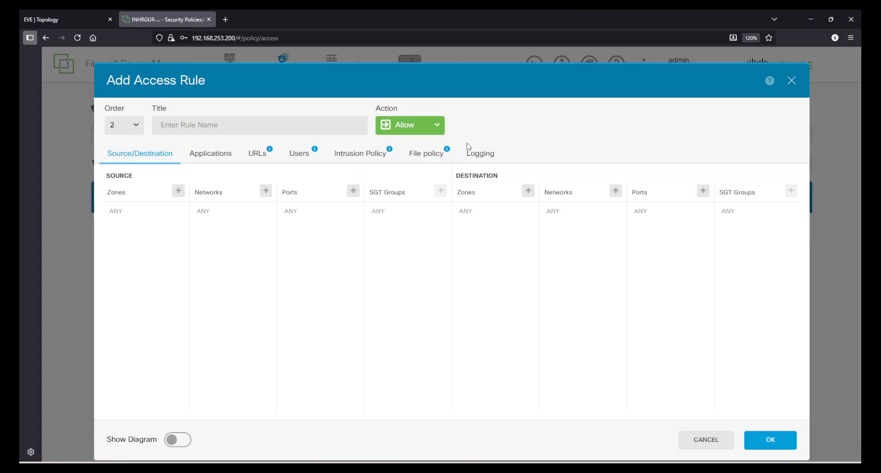
click(210, 126)
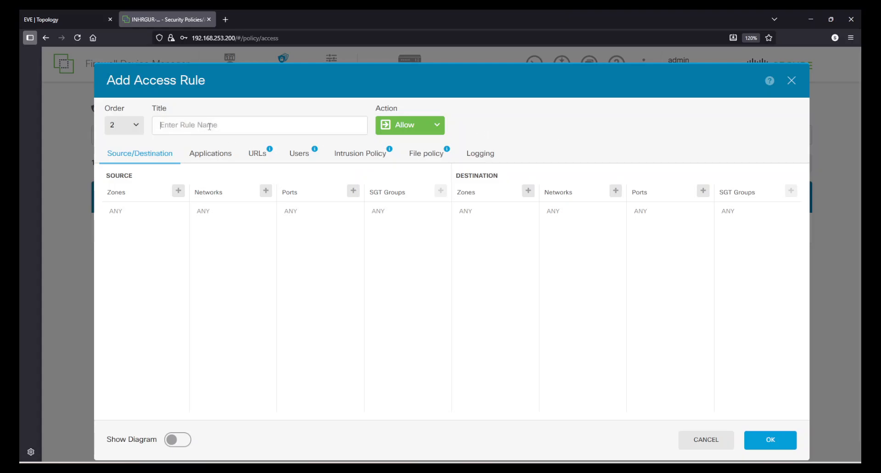
- Title the rule Inside_Outside_Default, with source zone inside_zone and destination zone outside_zone
text(Inside_Outside_Default)
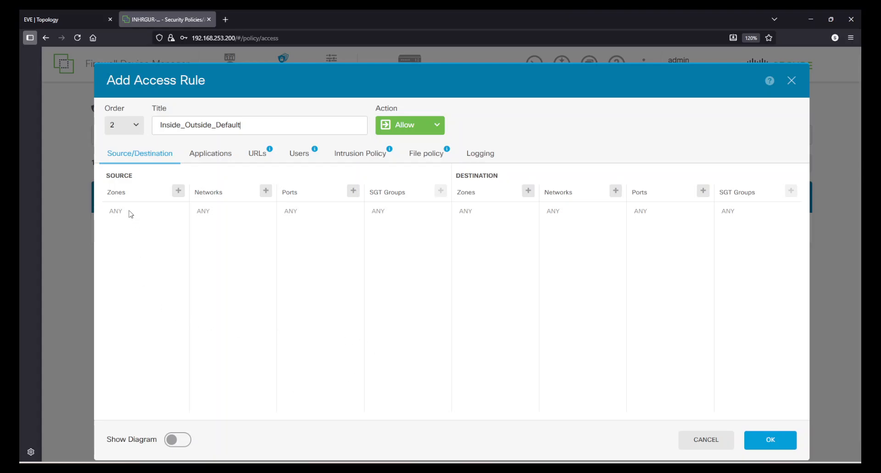
click(180, 194)
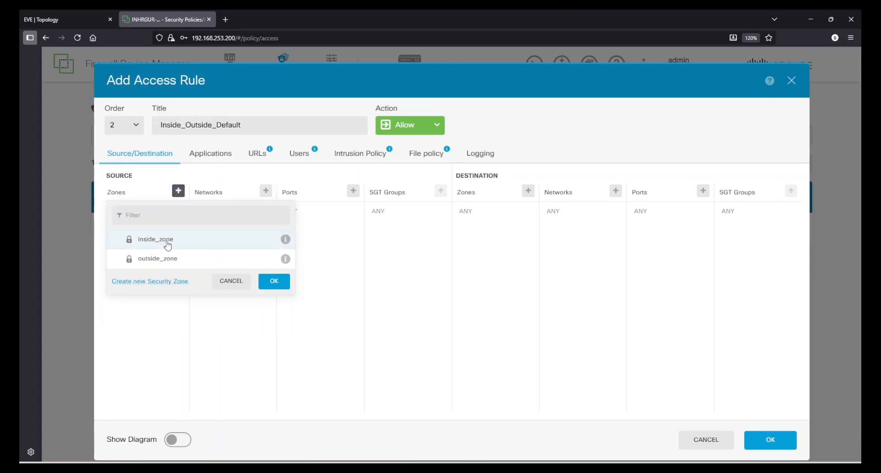
click(168, 245)
click(273, 281)
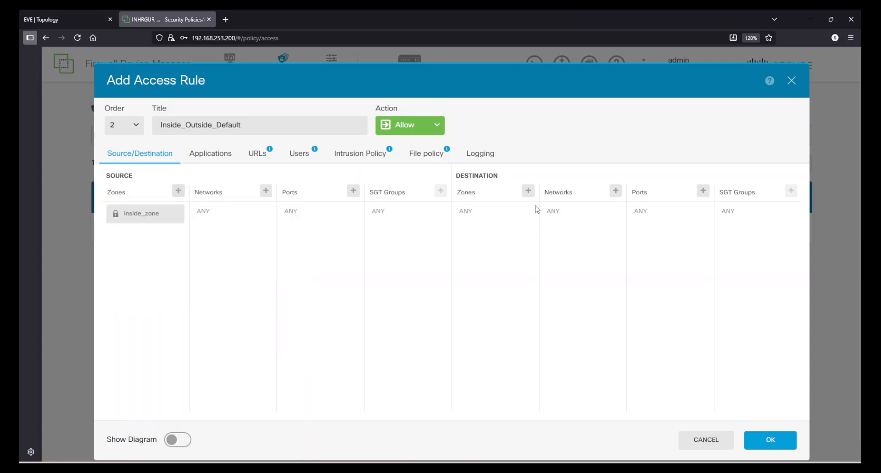
click(528, 191)
click(517, 259)
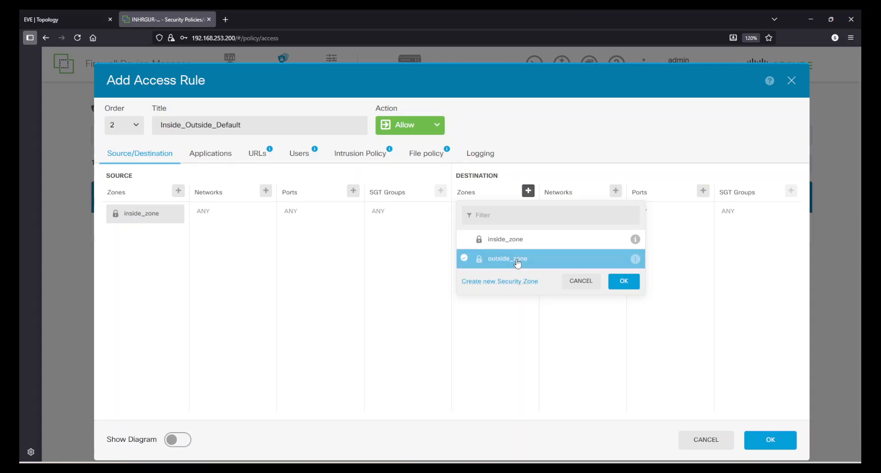
click(621, 281)
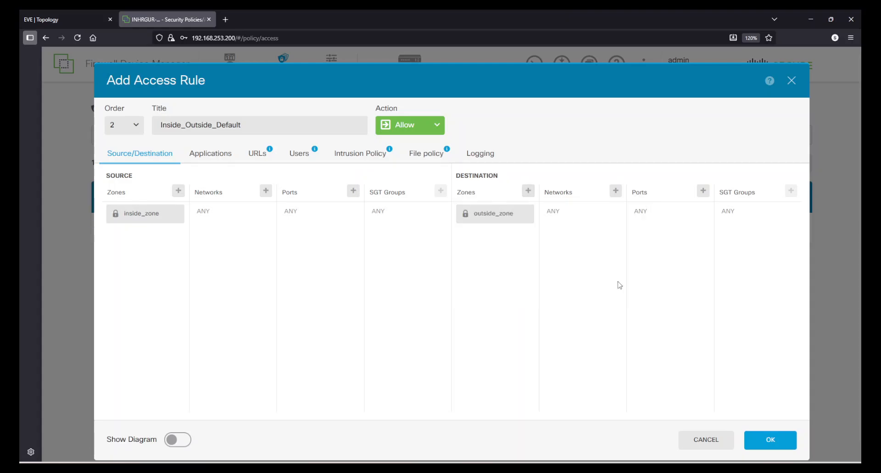
- Create a network object N_10.0.0.0_24 with address 10.0.0.0/24
click(266, 190)
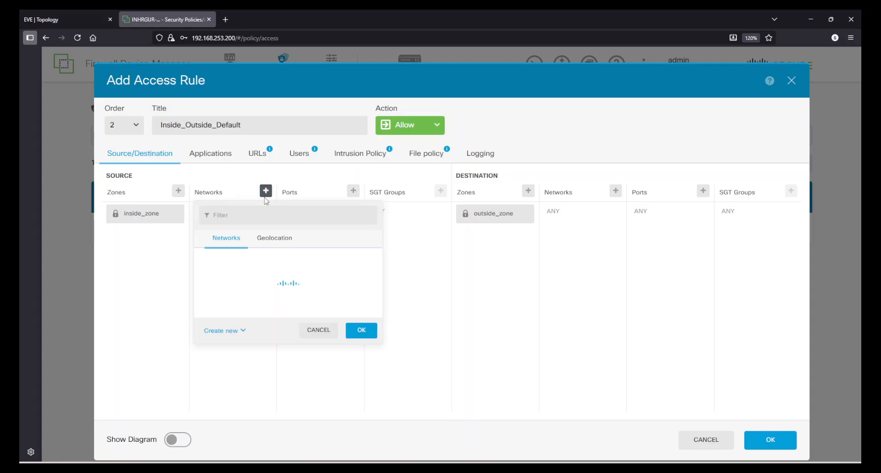
scroll(334, 321, down, 2)
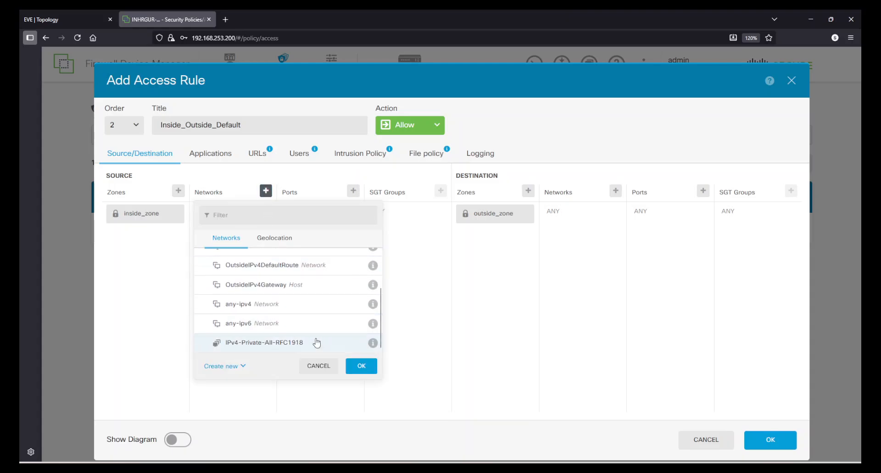
scroll(289, 351, up, 2)
scroll(287, 313, down, 2)
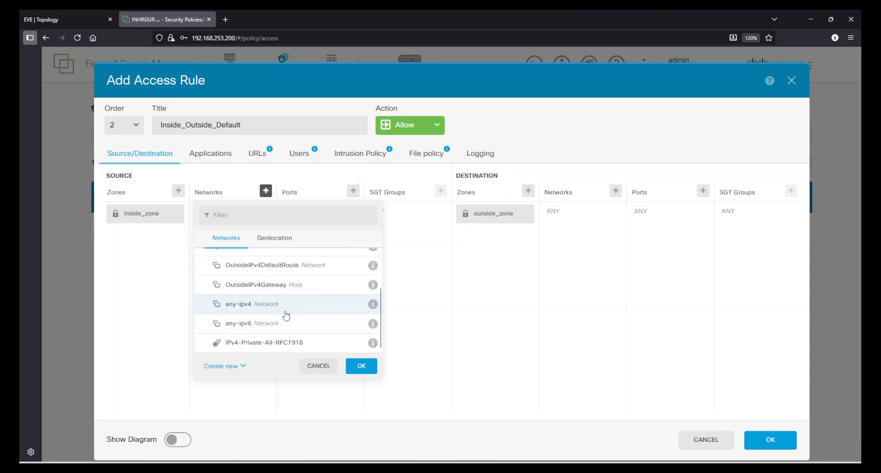
click(246, 369)
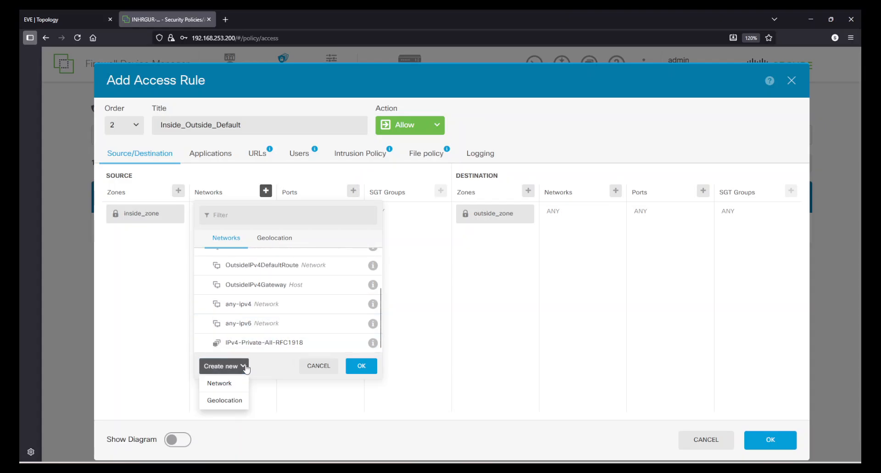
click(234, 384)
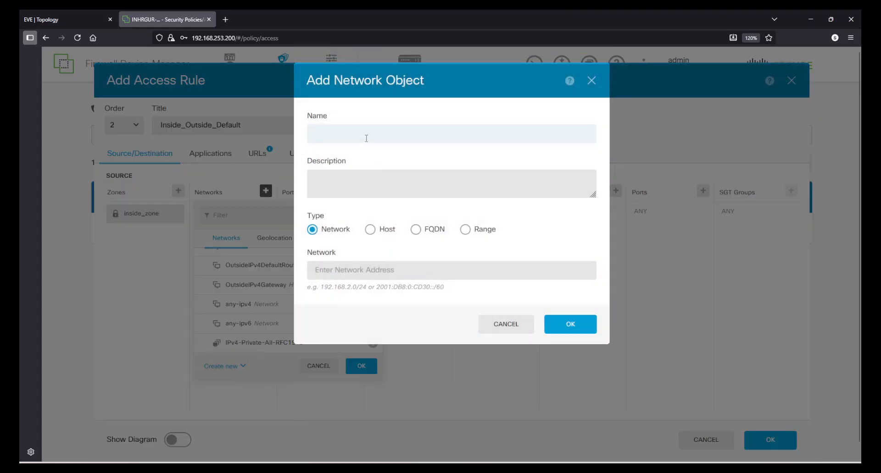
text(N_10.)
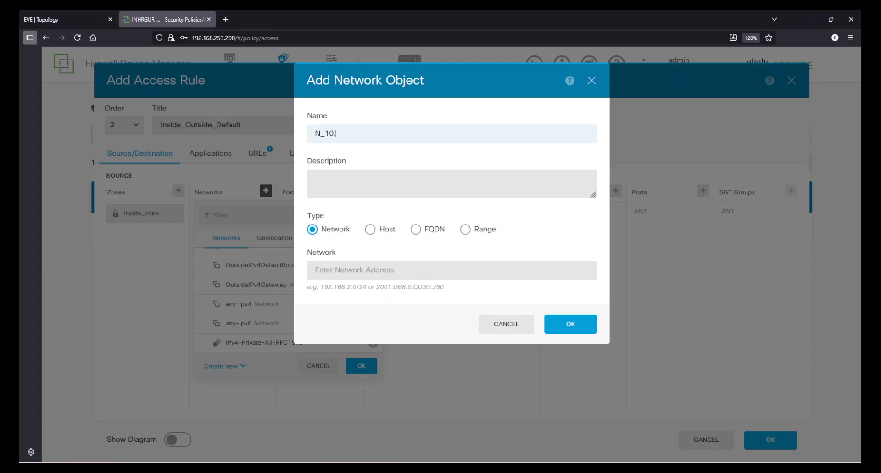
text(0.0.0-24)
key(BackSpace)
key(BackSpace)
key(BackSpace)
text(_24)
drag(354, 133, 325, 133)
key(ctrl+c)
click(359, 270)
key(ctrl+v)
text(/)
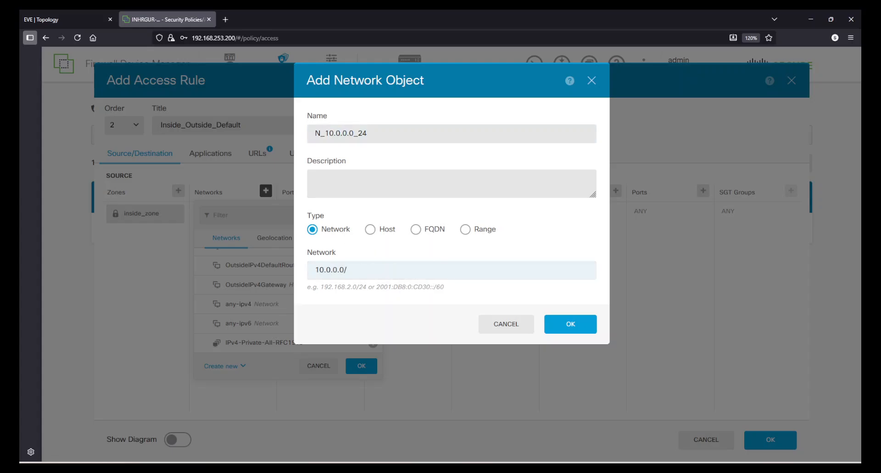
text(24)
click(583, 330)
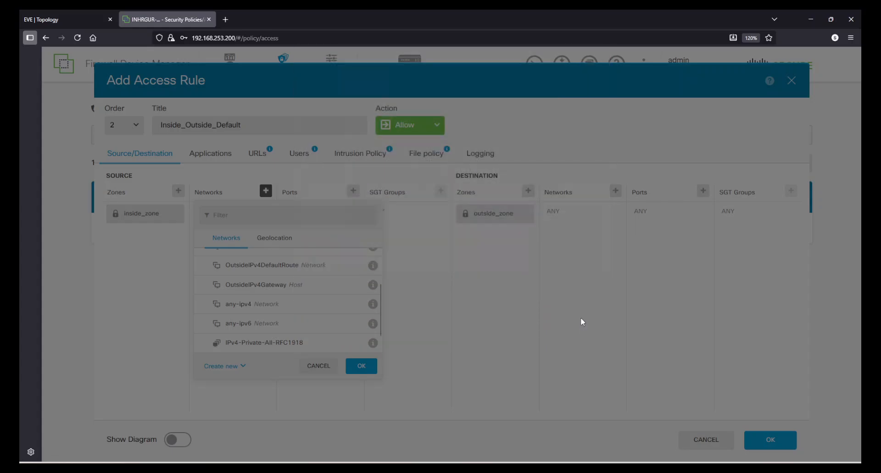
- Set N_10.0.0.0_24 as the rule's source network
scroll(277, 325, down, 1)
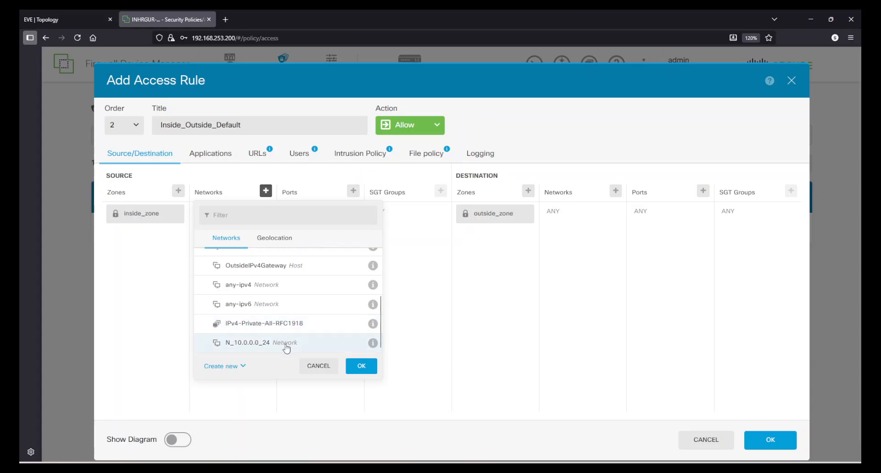
click(284, 345)
click(361, 366)
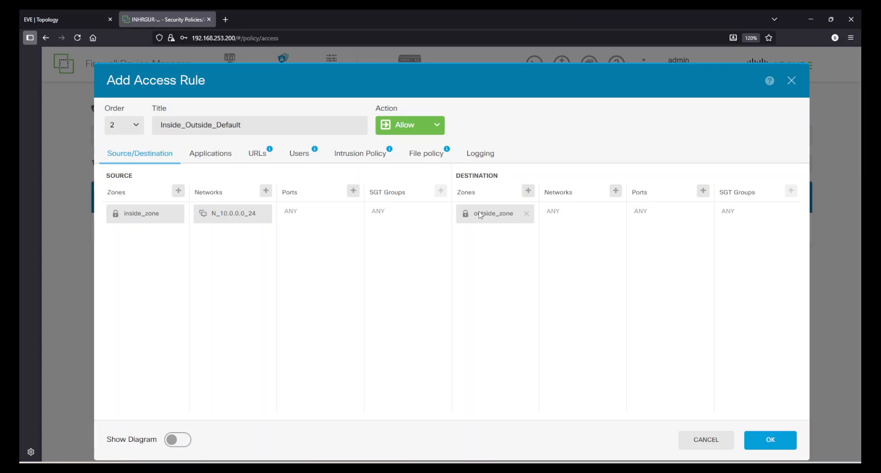
- Create host object H_1.1.1.1 with host address 1.1.1.1
click(615, 192)
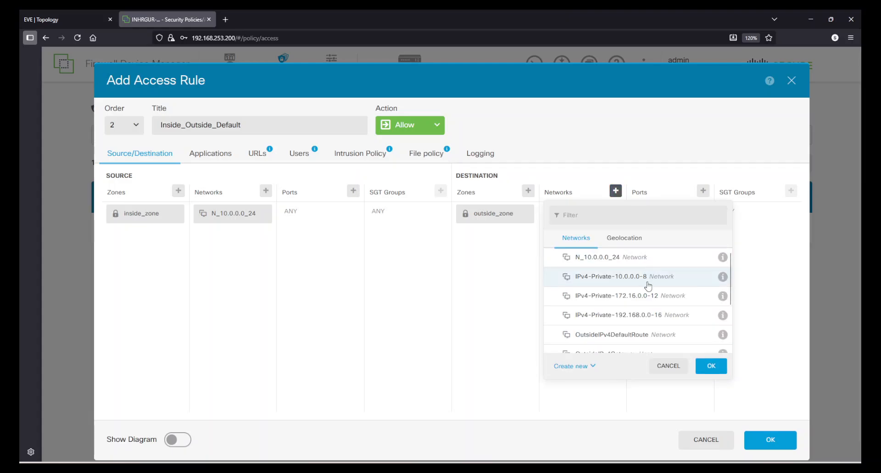
scroll(642, 294, down, 3)
click(573, 366)
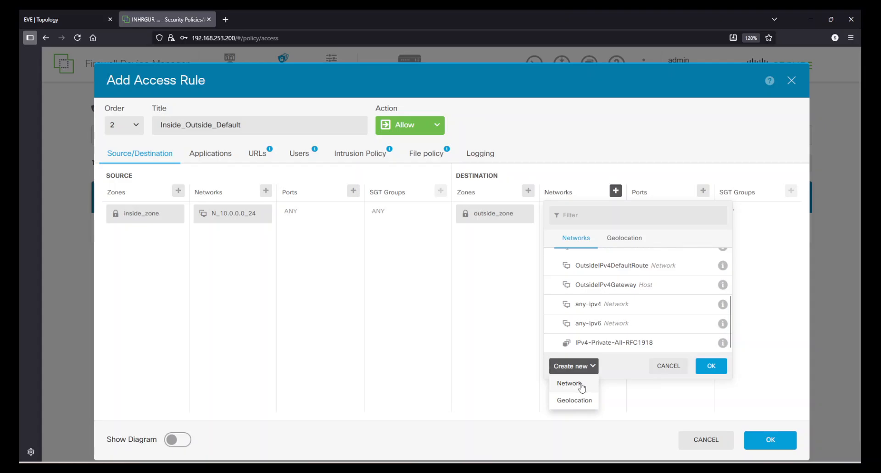
click(582, 388)
click(378, 231)
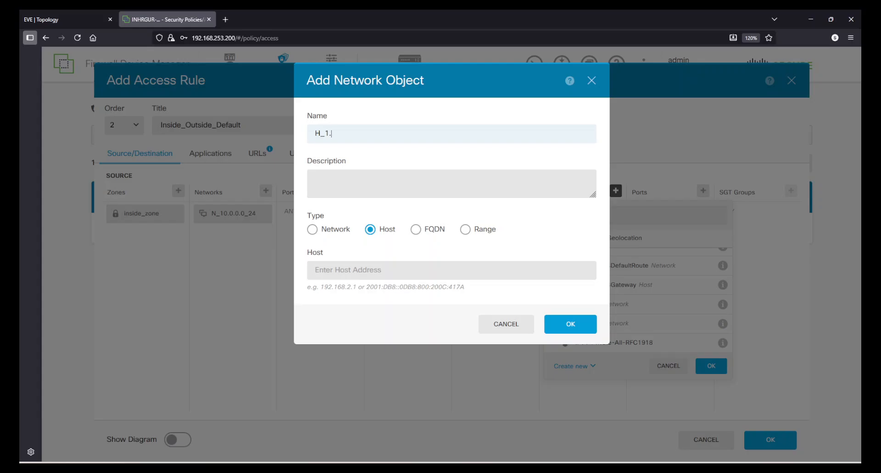
drag(362, 133, 327, 133)
key(ctrl+c)
click(349, 275)
key(ctrl+v)
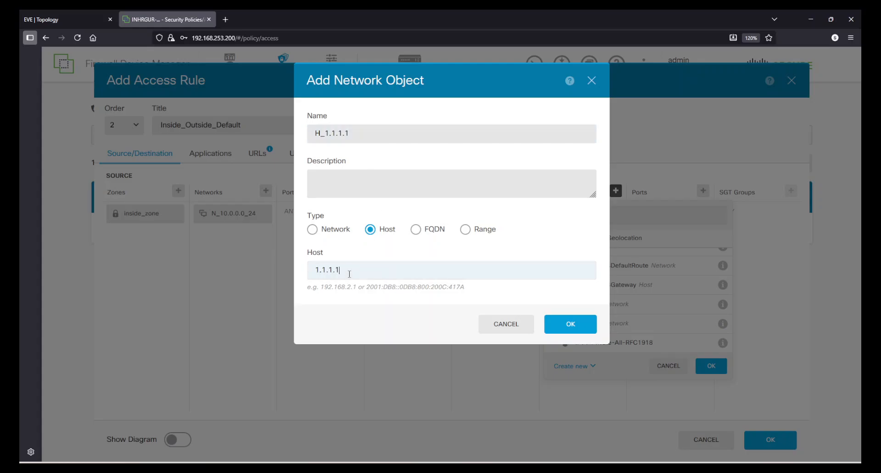
click(566, 326)
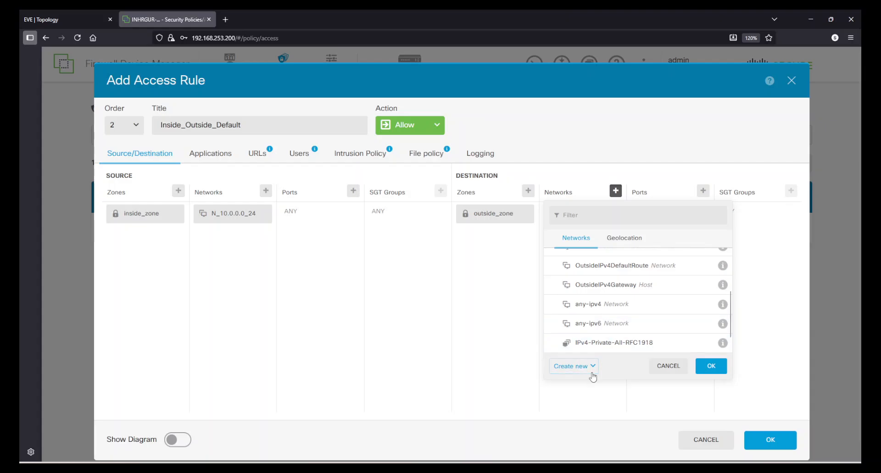
- Create host object H_8.8.8.8 with host address 8.8.8.8
click(574, 366)
click(580, 388)
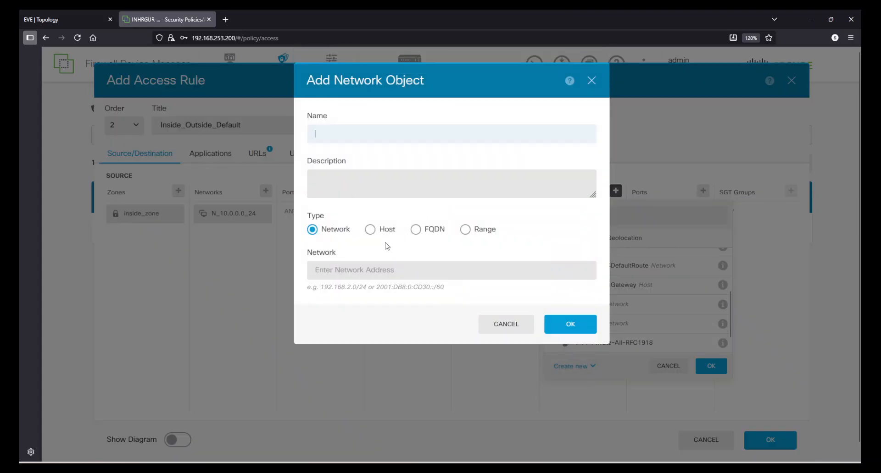
click(369, 229)
click(349, 138)
text(H_8.8.8.8)
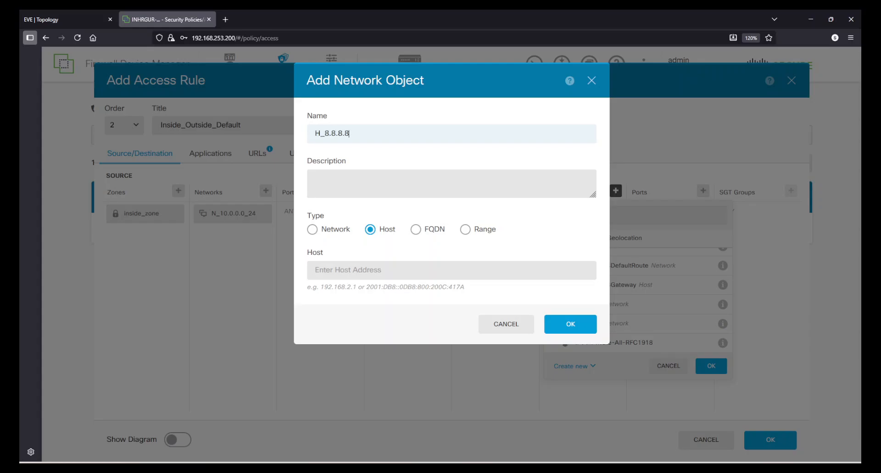
drag(323, 133, 367, 133)
key(ctrl+c)
click(358, 271)
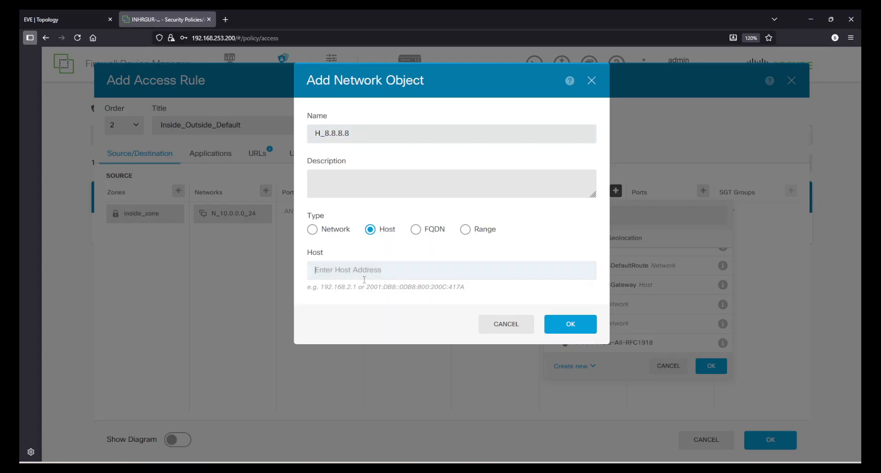
key(ctrl+v)
click(573, 326)
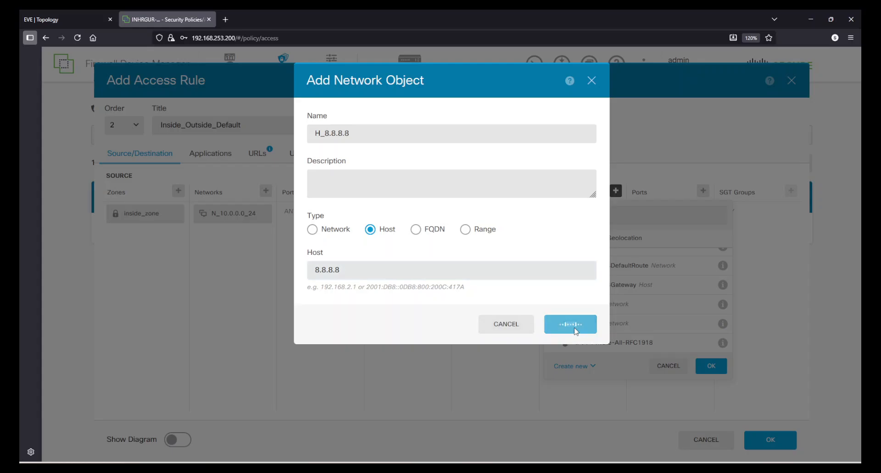
- Set H_1.1.1.1 and H_8.8.8.8 as the rule's destination networks
scroll(614, 312, down, 1)
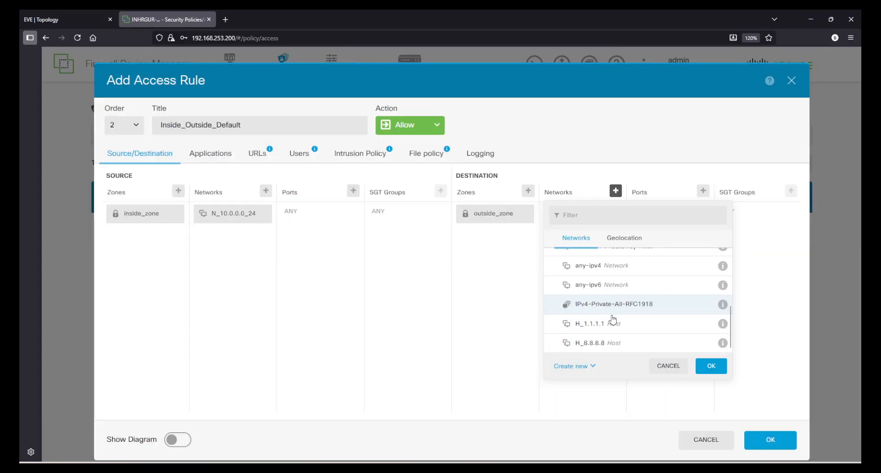
click(618, 331)
click(614, 344)
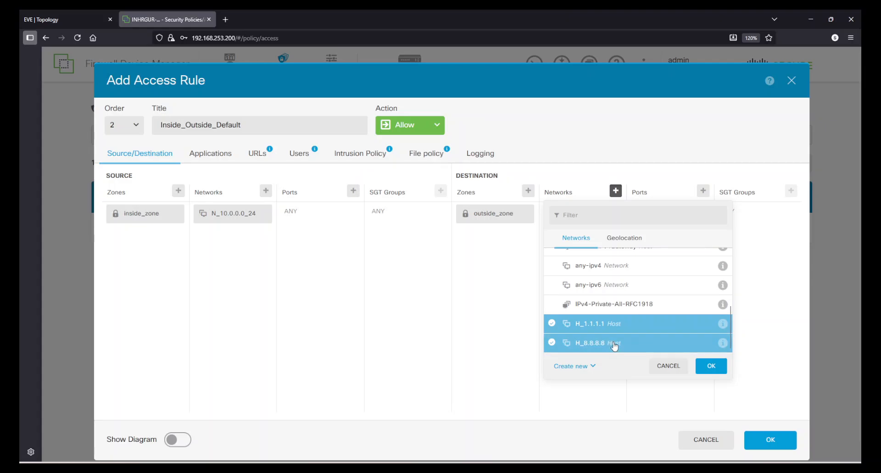
click(704, 372)
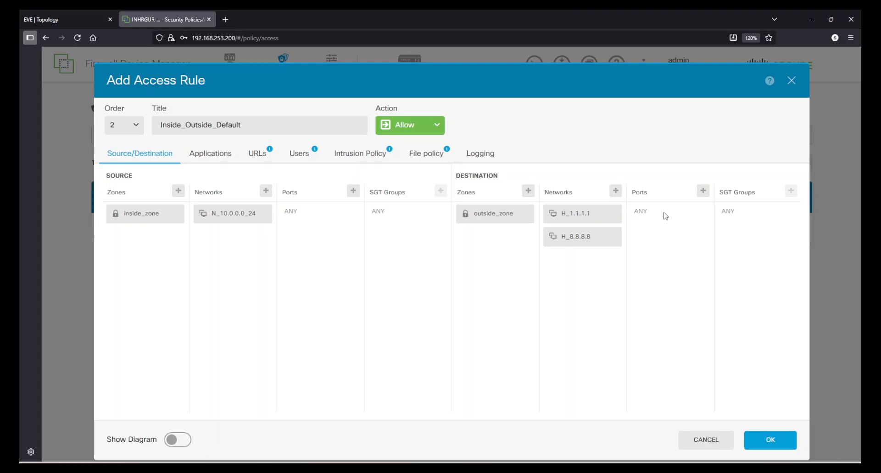
- Add the DNS and ICMP applications to the rule's Applications criteria
click(215, 164)
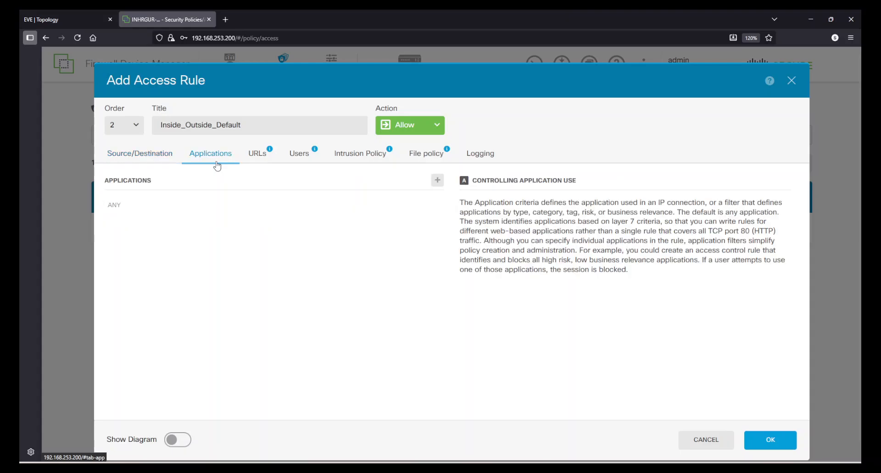
click(437, 180)
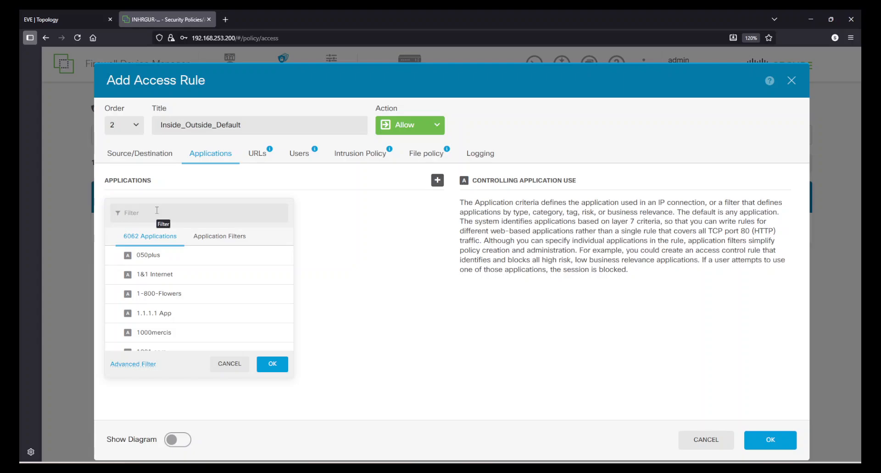
click(157, 211)
text(dns)
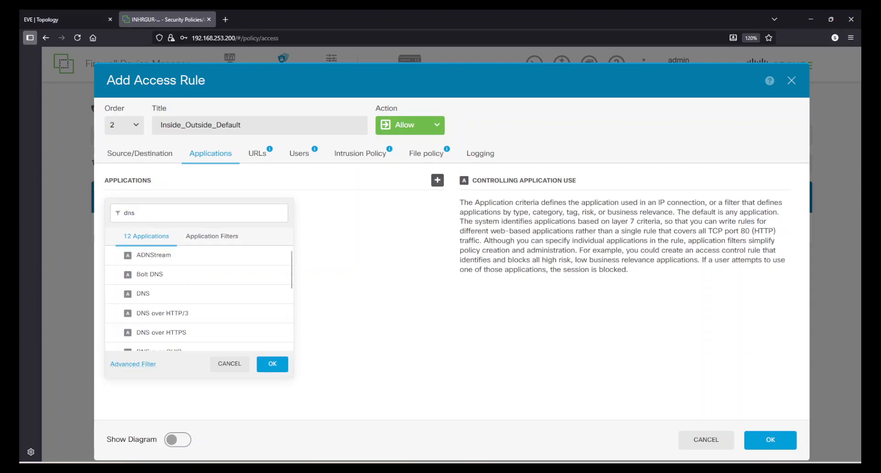
click(156, 293)
scroll(196, 308, down, 1)
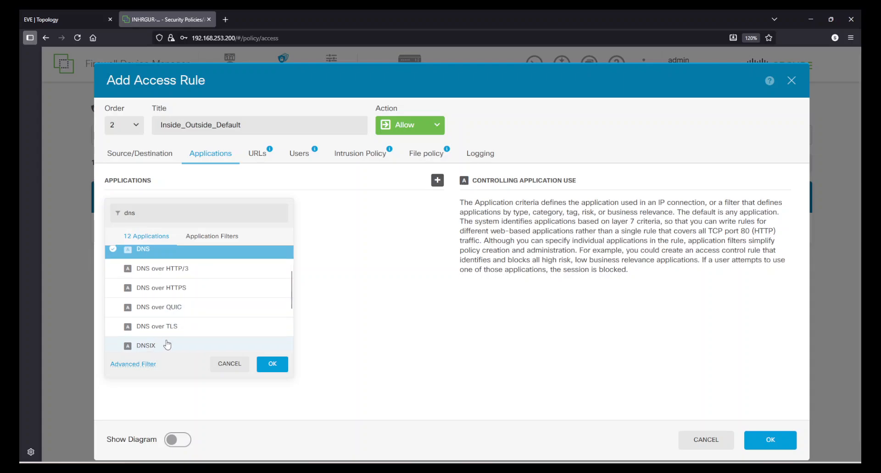
scroll(208, 330, down, 1)
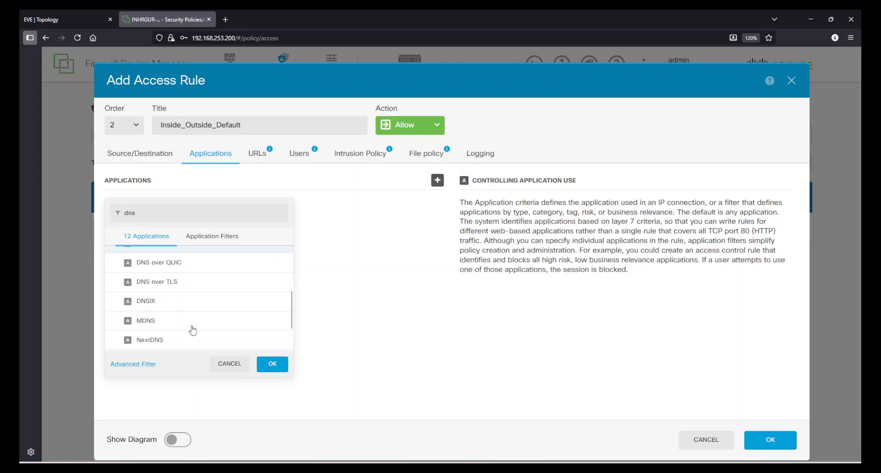
scroll(192, 329, up, 2)
drag(134, 213, 127, 212)
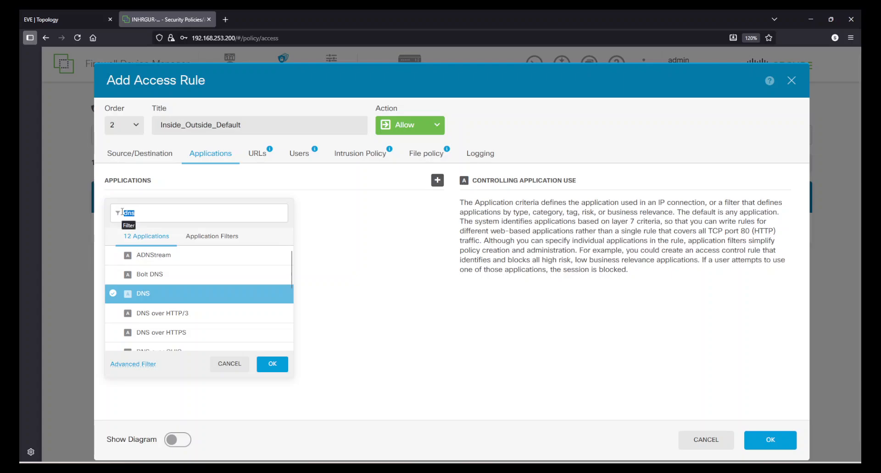
text(ICMP)
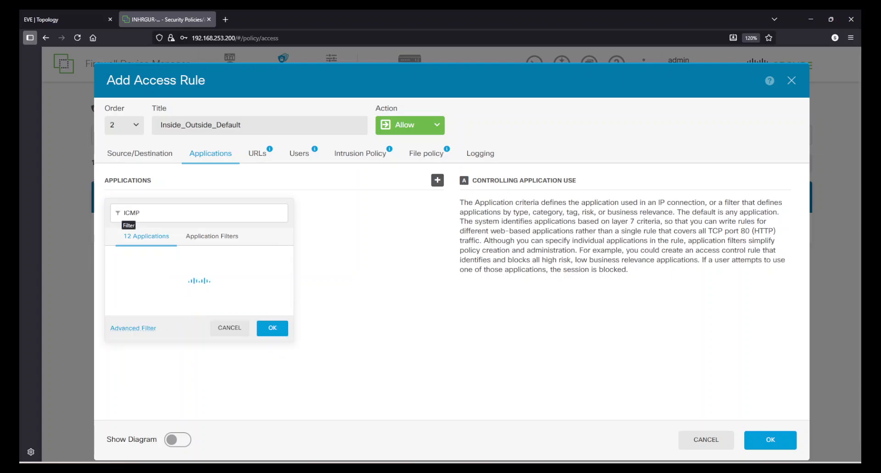
click(156, 256)
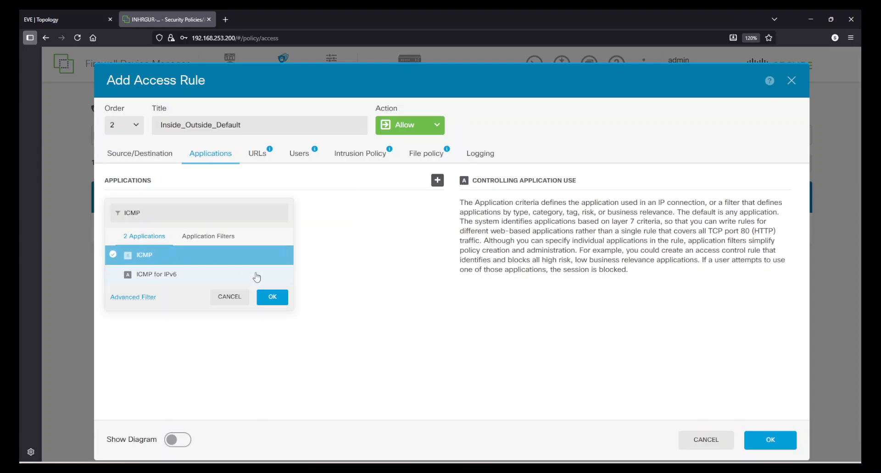
click(273, 297)
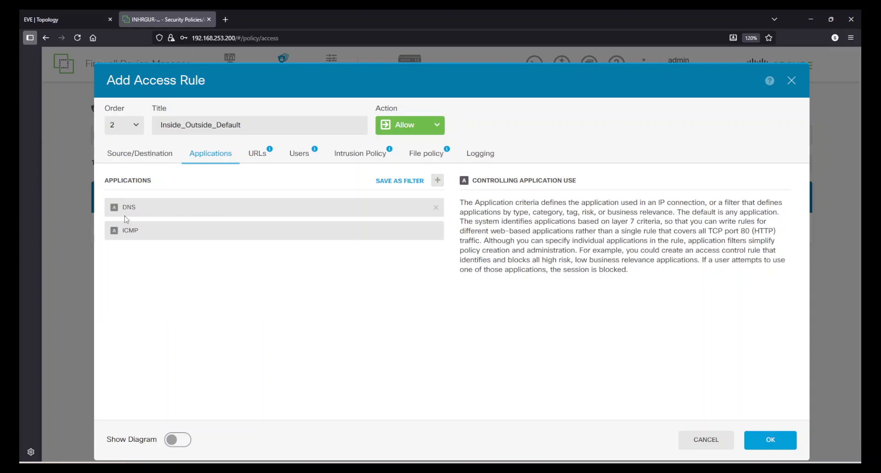
- Check the URL and Users criteria, then leave the rule's intrusion policy turned off
click(262, 157)
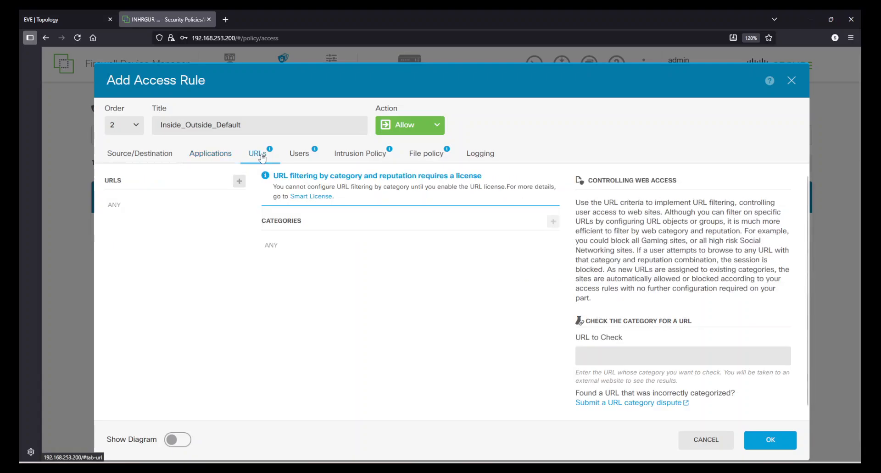
click(298, 154)
click(352, 156)
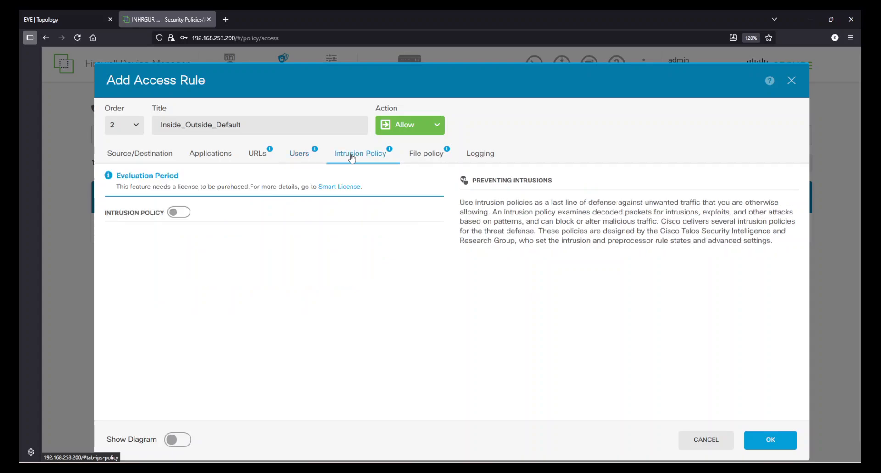
click(178, 214)
click(190, 254)
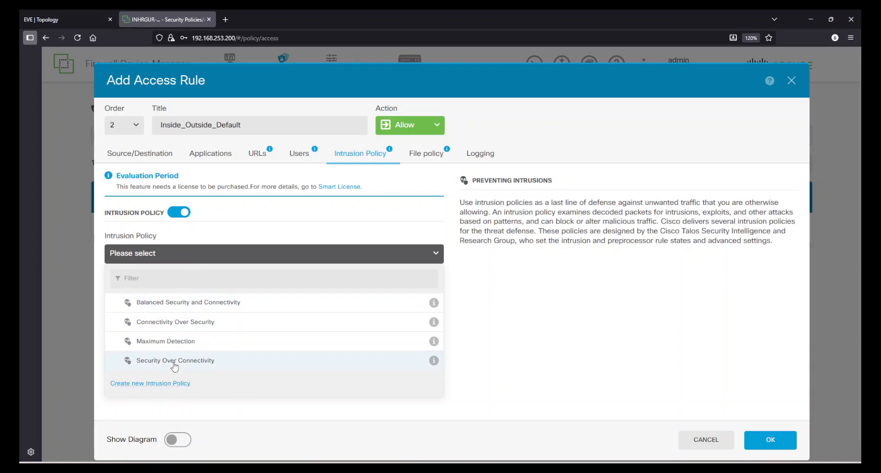
click(605, 362)
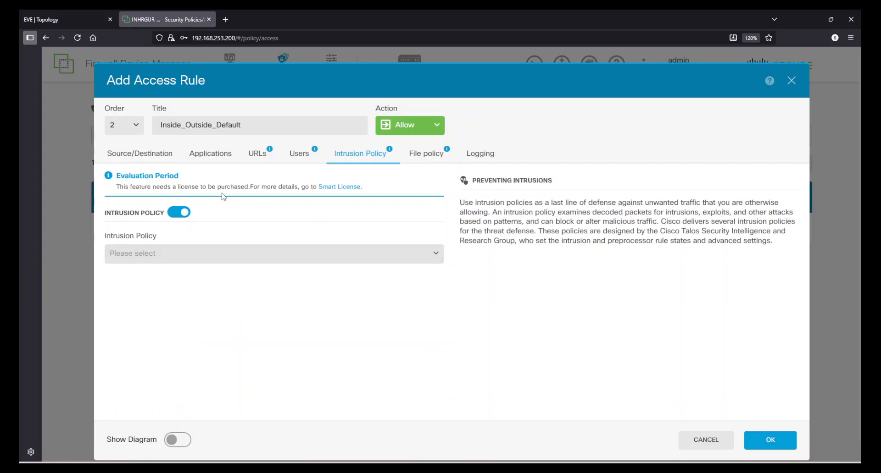
click(175, 213)
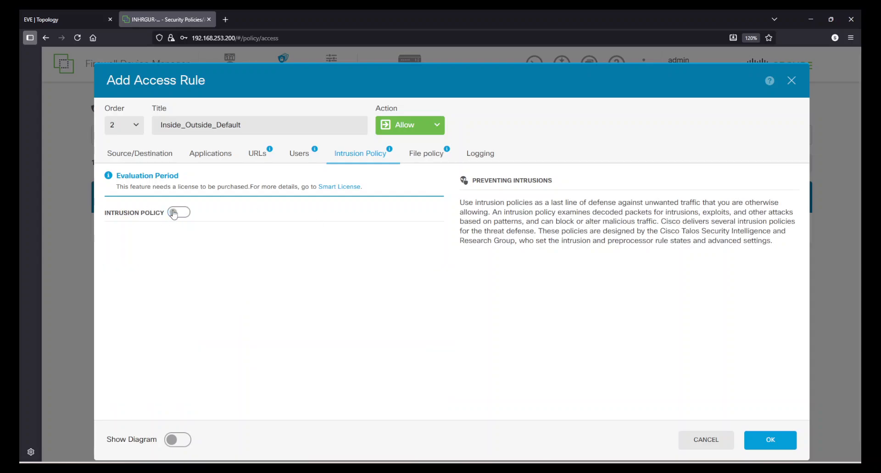
- Keep the rule's file policy set to None
click(421, 161)
click(275, 242)
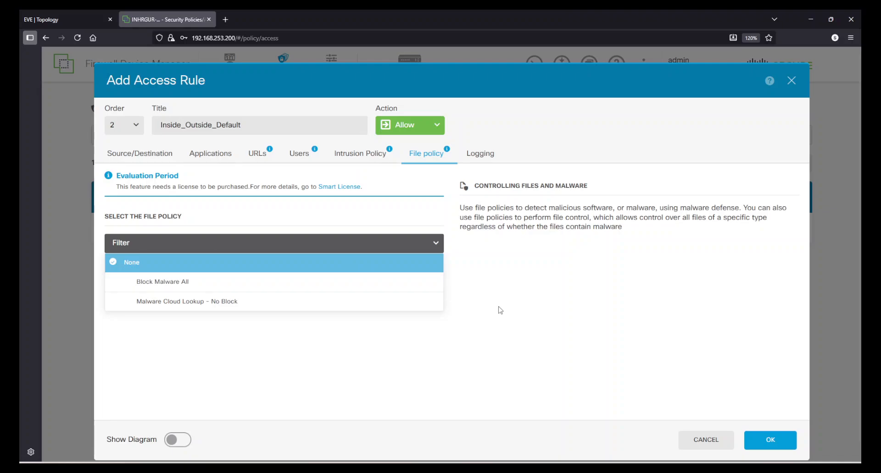
click(558, 324)
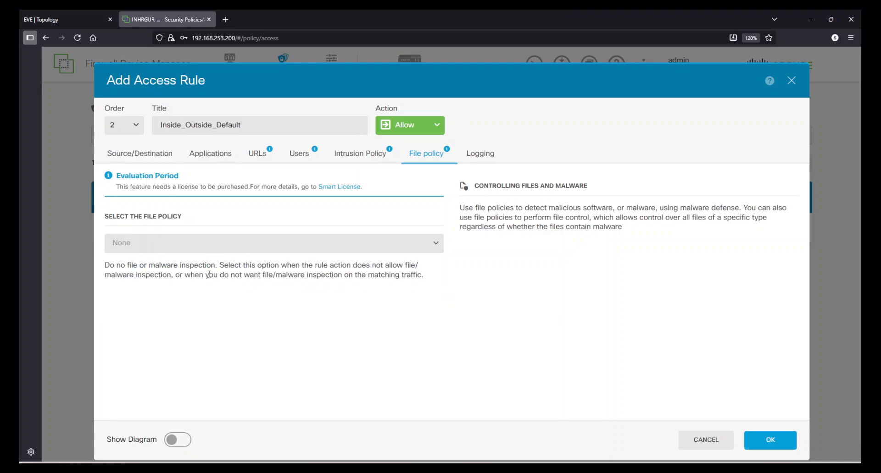
click(495, 156)
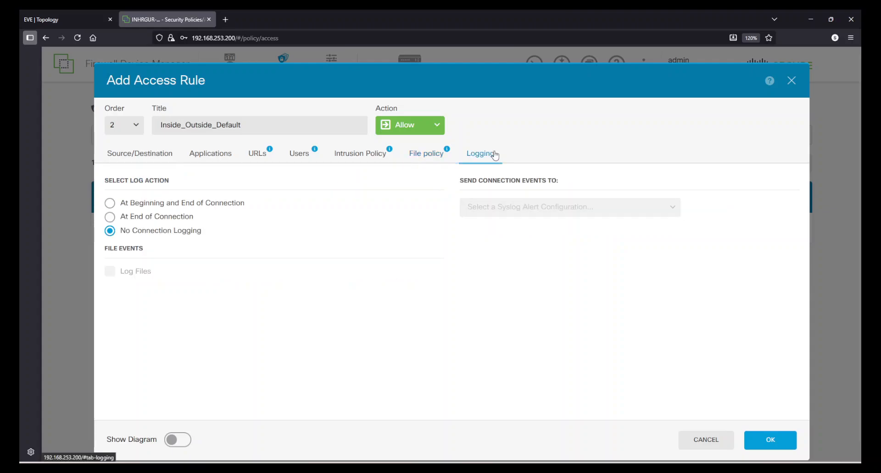
- Log connections At End of Connection, leaving no syslog destination selected
click(111, 220)
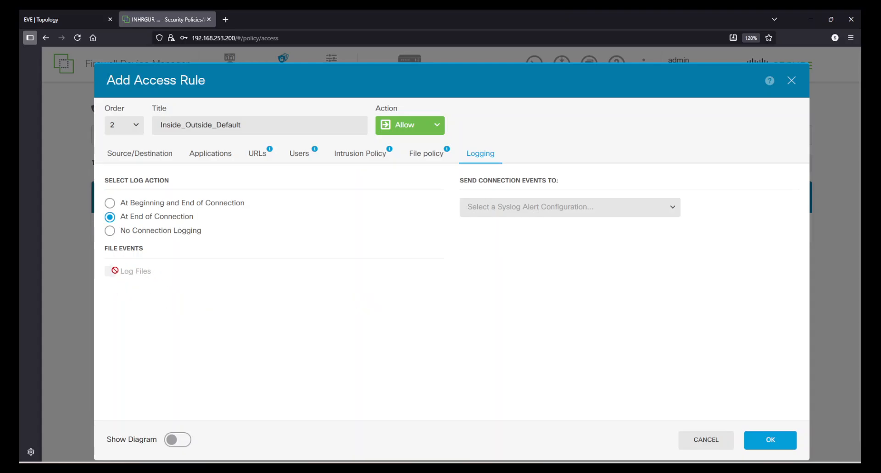
click(498, 210)
click(415, 386)
- Turn on Show Diagram and review the rule's source, zones, two applications and two destination networks
click(179, 446)
scroll(348, 362, down, 3)
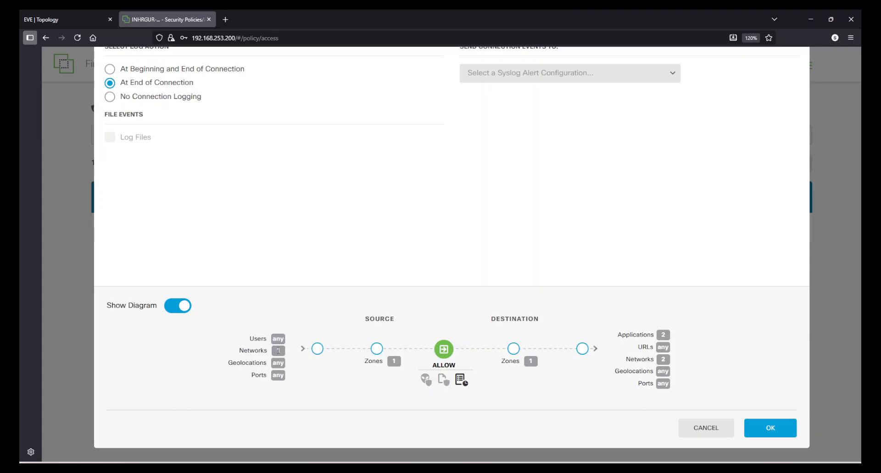
drag(228, 363, 279, 363)
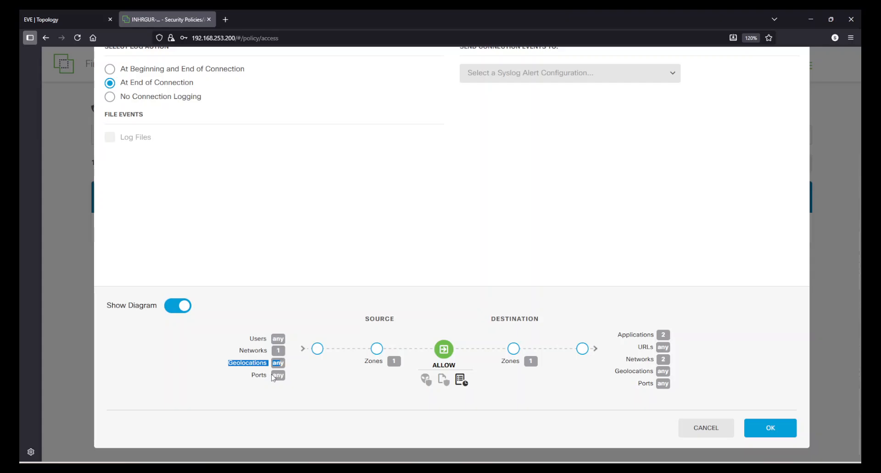
double_click(276, 376)
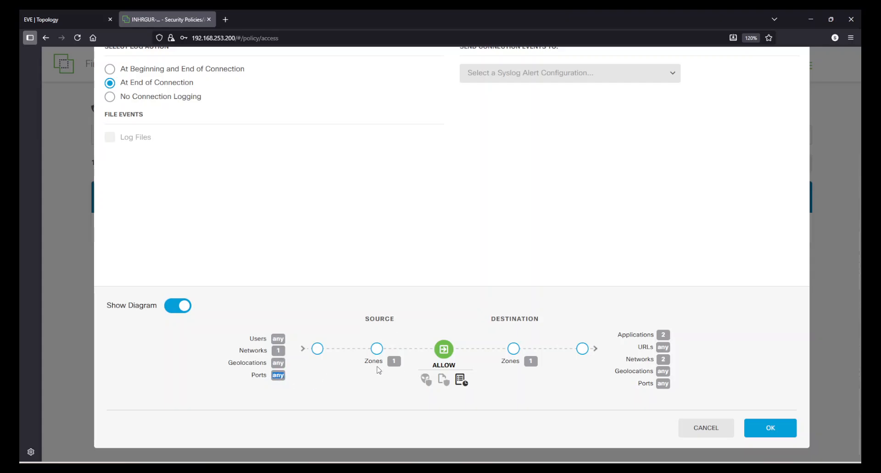
click(391, 366)
mouse_move(461, 385)
scroll(619, 330, up, 3)
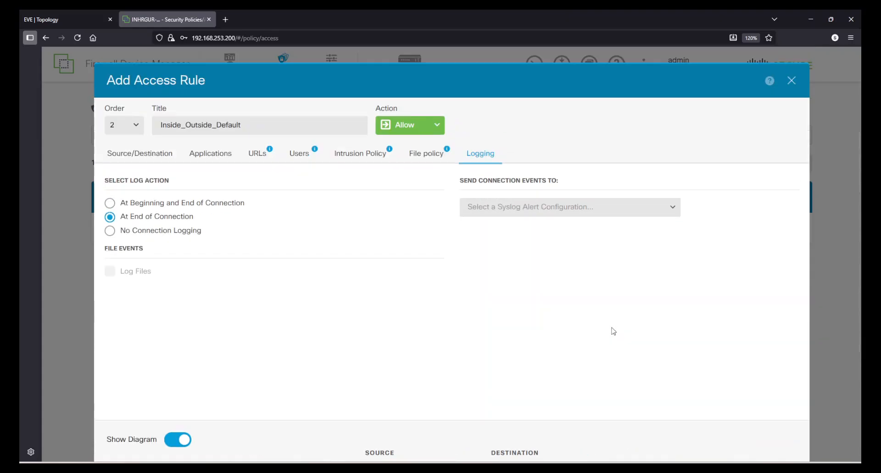
scroll(583, 316, down, 3)
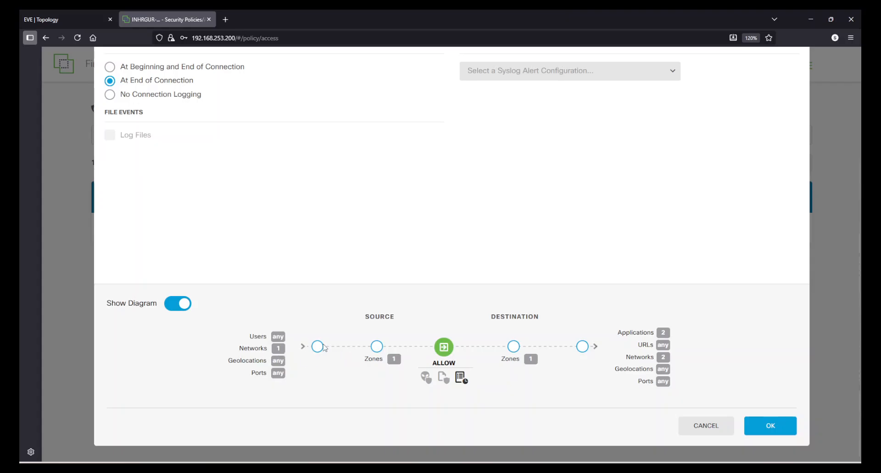
- Save the new allow rule at order 1 and delete the old Trust rule
click(167, 307)
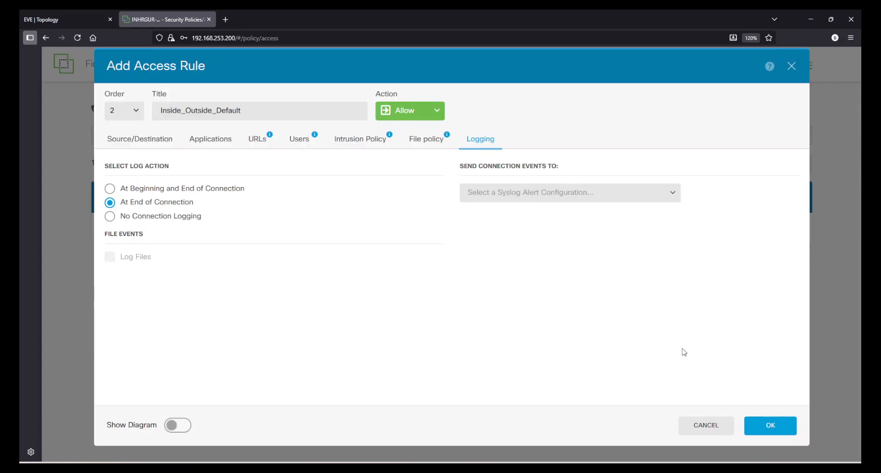
click(128, 111)
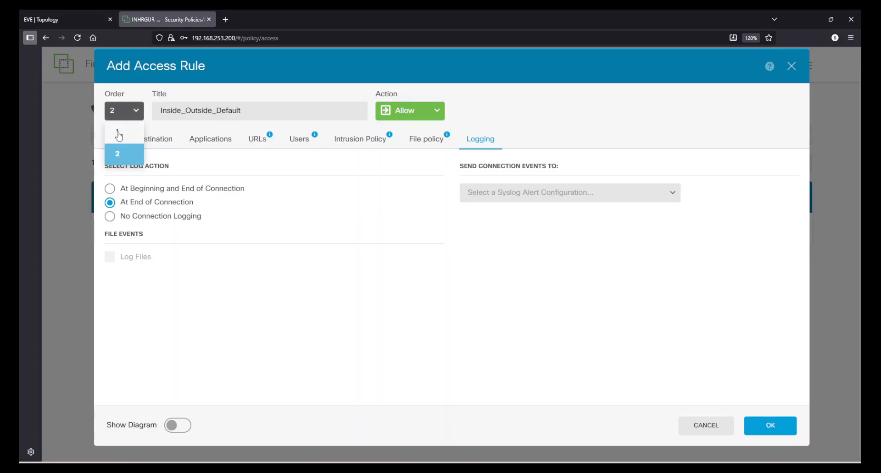
click(118, 133)
click(751, 425)
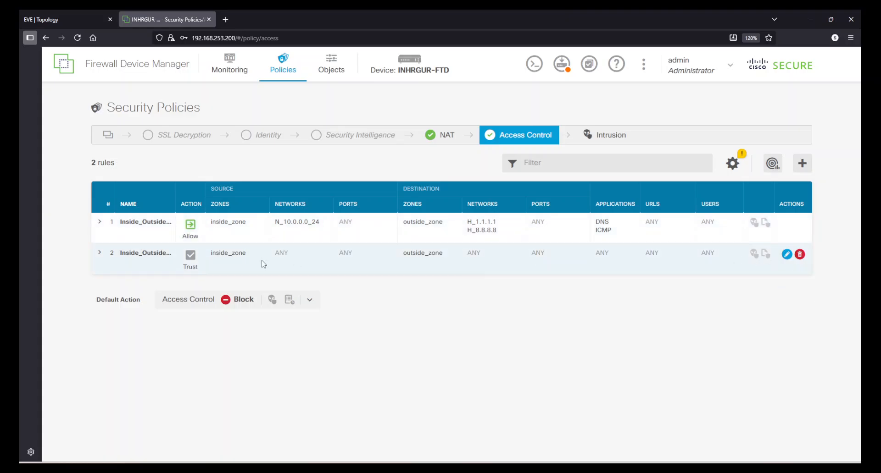
click(799, 255)
click(570, 157)
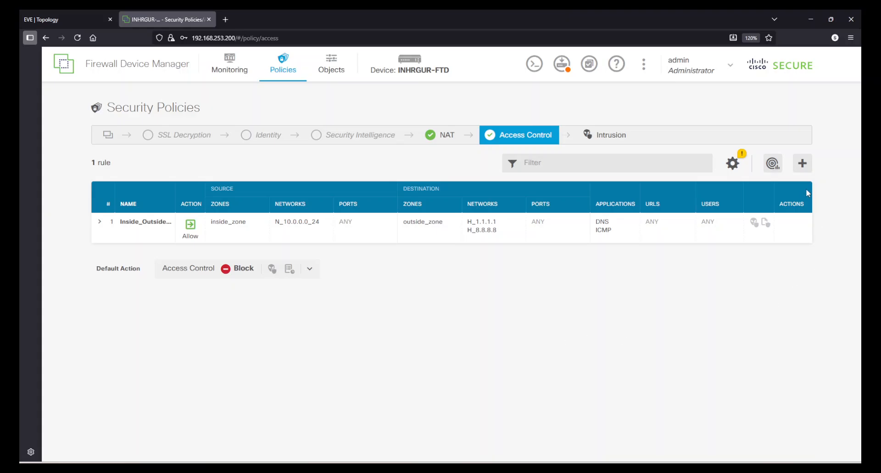
- Add a new rule titled Inside_Outside_HTTP_HTTPS from inside_zone to outside_zone
click(799, 168)
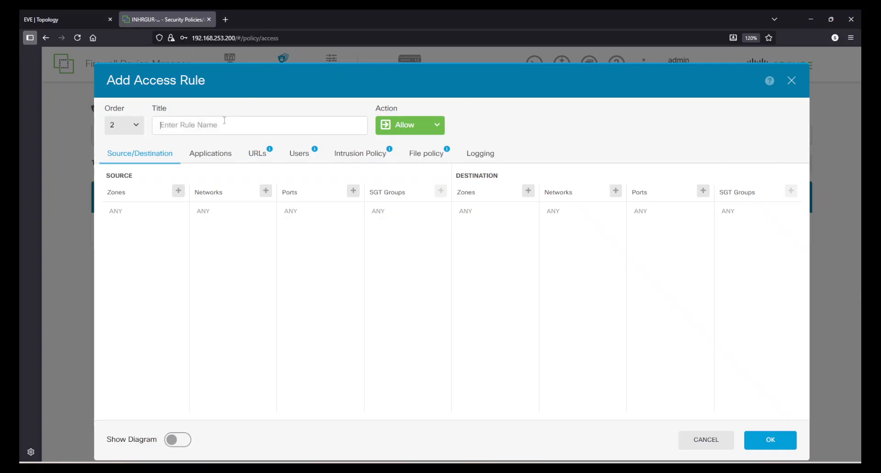
click(164, 124)
text(Inside_Outside_HTTP)
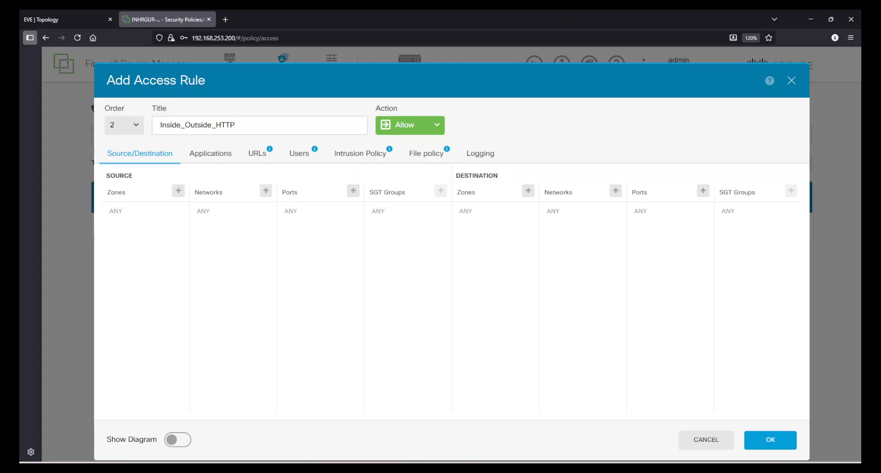
text(_HTTPS)
click(181, 195)
click(131, 239)
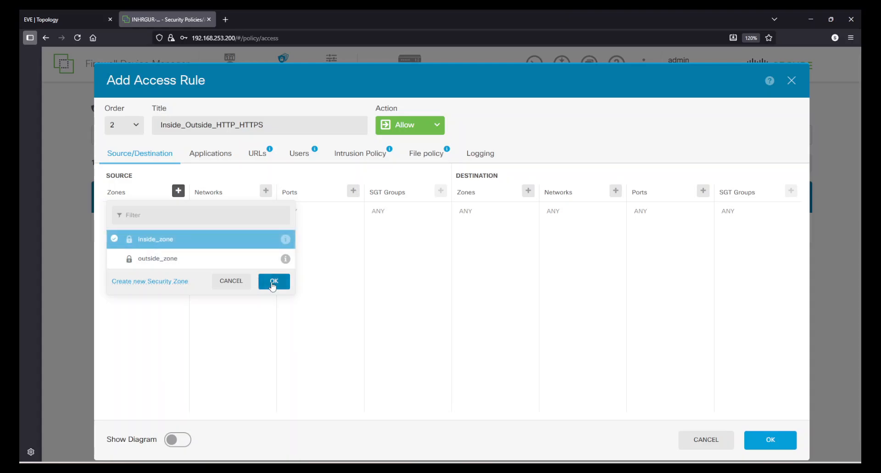
click(272, 283)
click(528, 190)
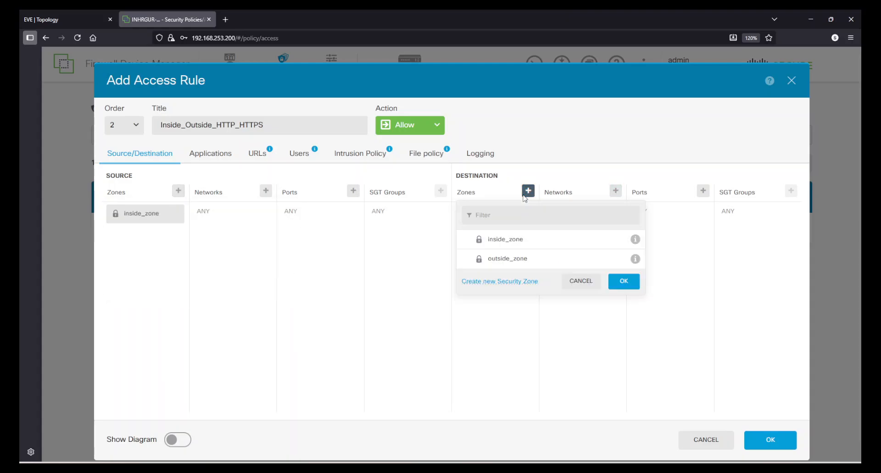
click(509, 258)
click(617, 283)
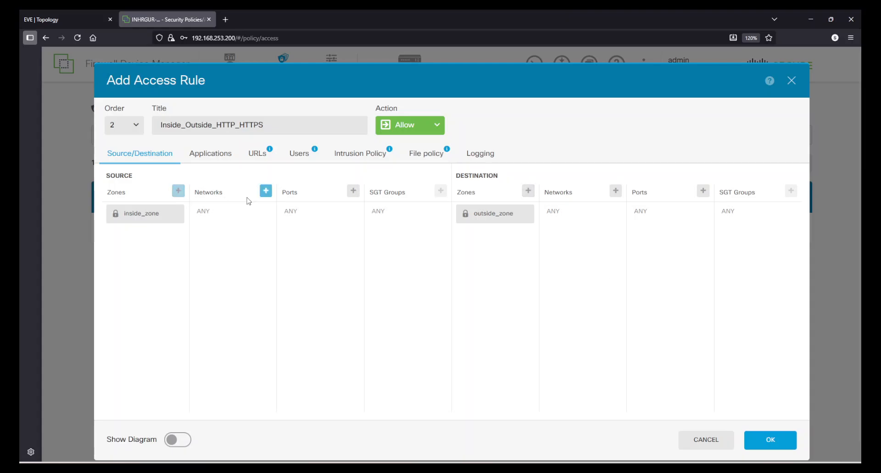
- Set the source network to N_10.0.0.0_24, leaving destination networks as any
click(265, 191)
scroll(291, 269, down, 5)
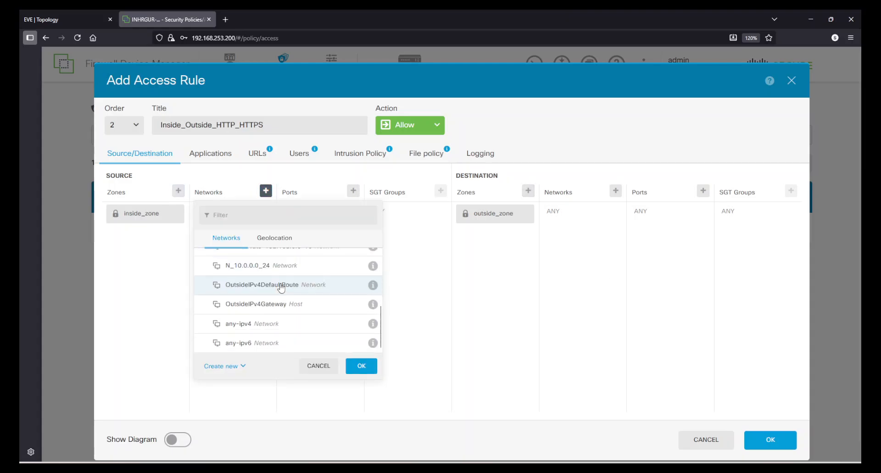
scroll(277, 320, up, 3)
click(279, 311)
click(358, 366)
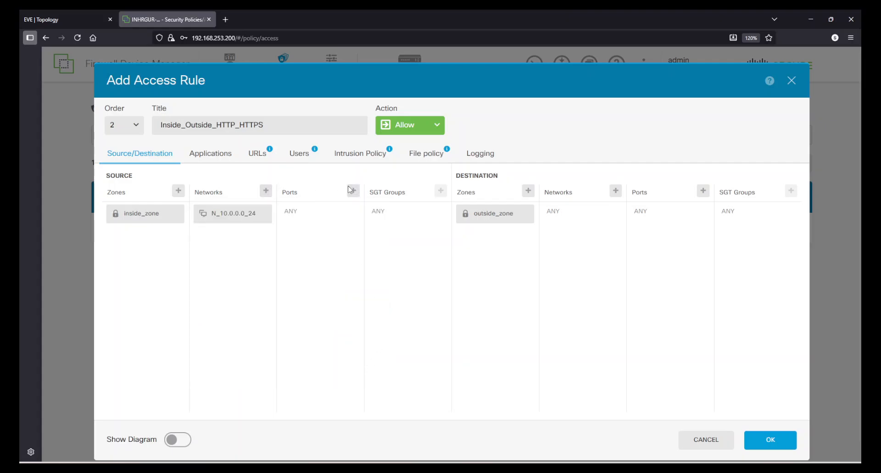
click(615, 191)
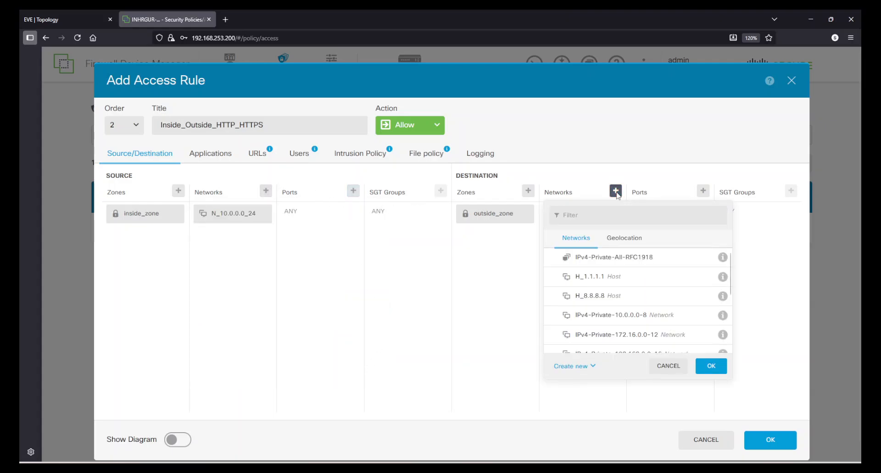
click(670, 367)
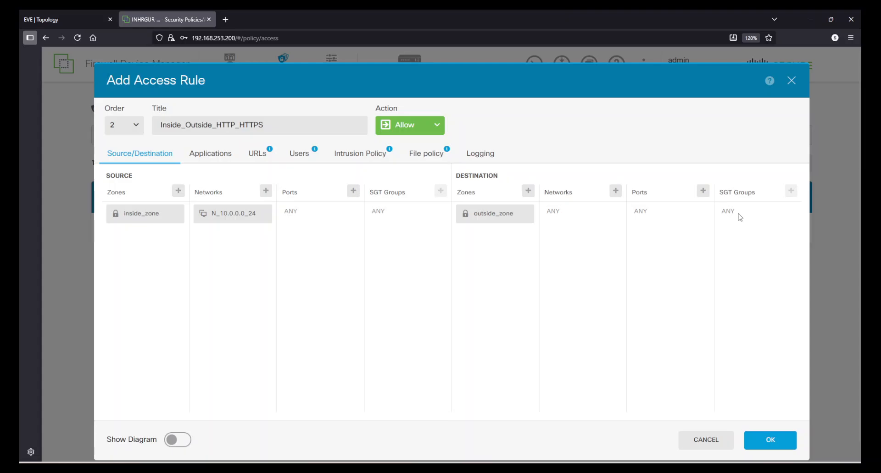
- Add the applications HTTP, HTTP/2 and HTTPS to the rule
click(210, 153)
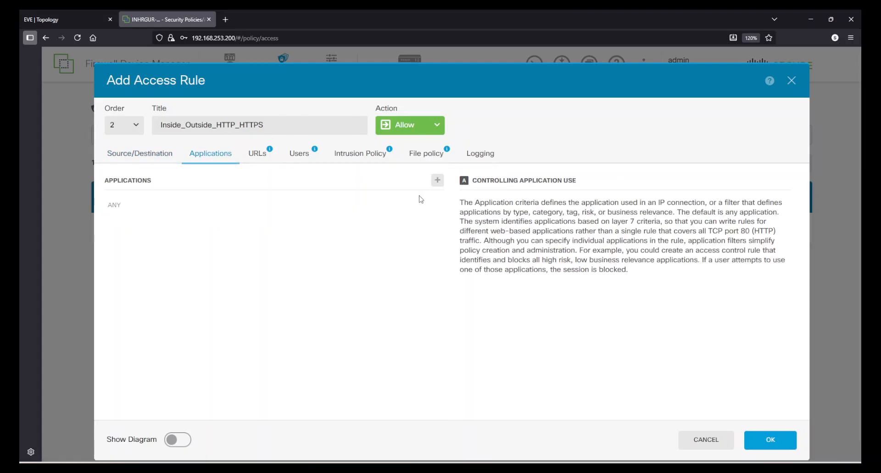
click(437, 180)
click(147, 214)
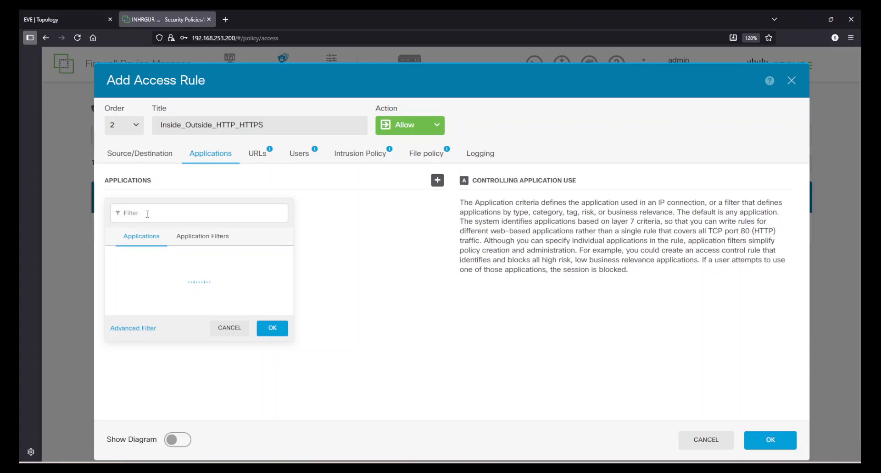
text(HTTP)
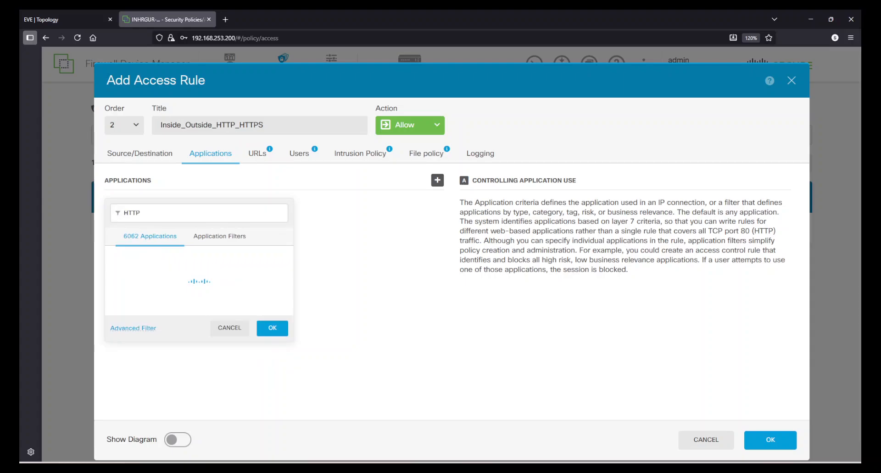
click(156, 336)
scroll(156, 336, down, 1)
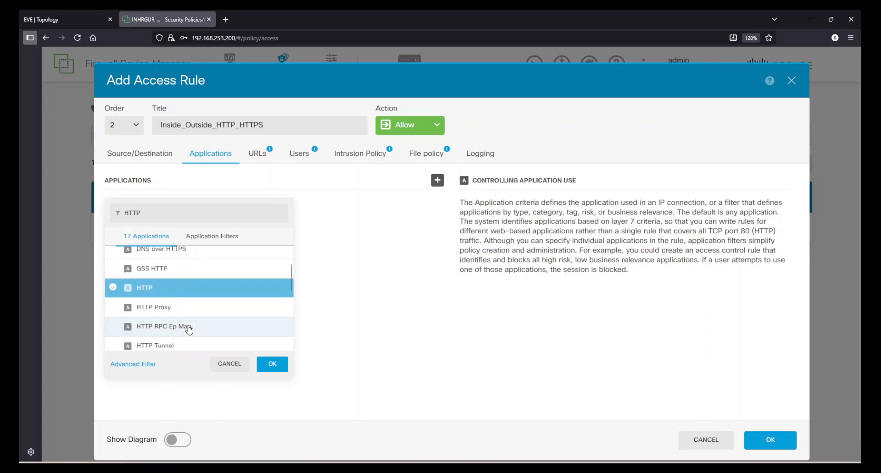
scroll(179, 330, down, 3)
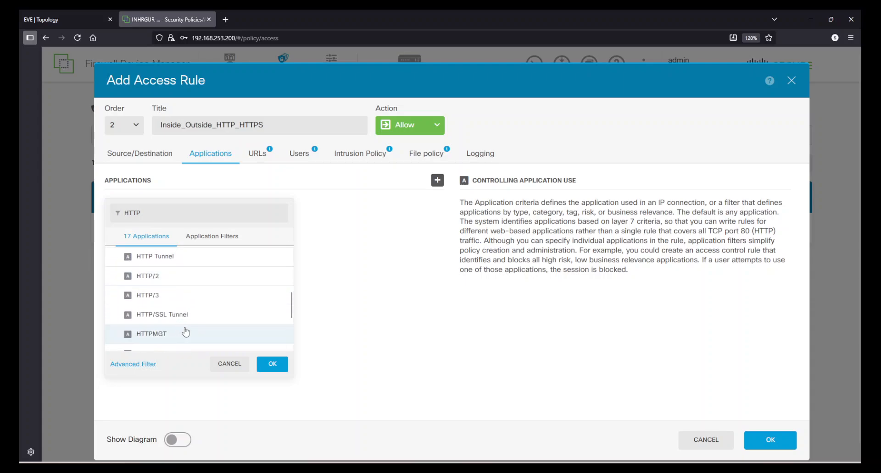
scroll(179, 298, up, 1)
click(196, 282)
scroll(212, 289, down, 1)
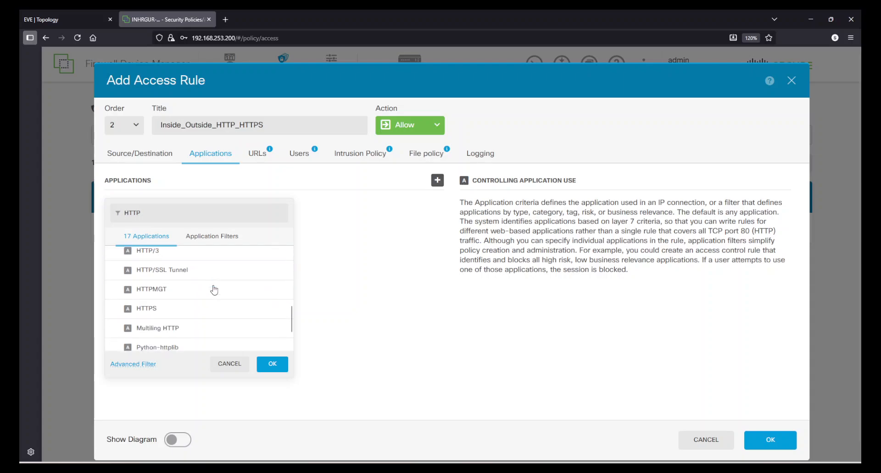
scroll(170, 300, down, 1)
click(165, 264)
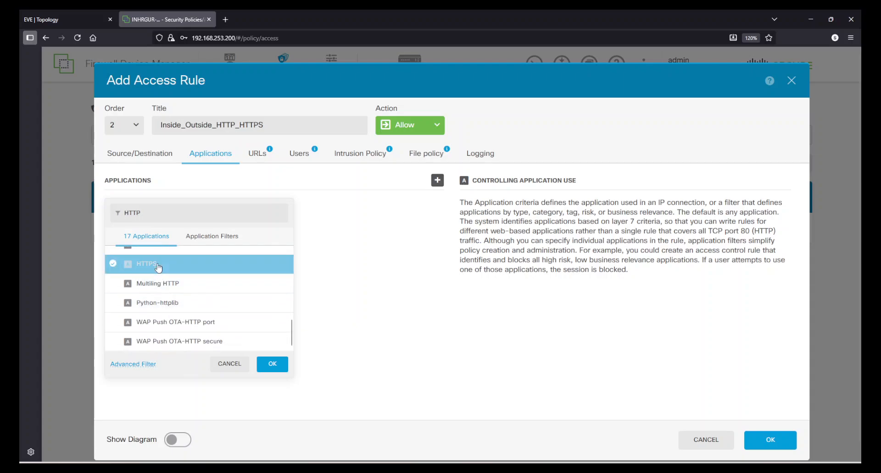
click(274, 367)
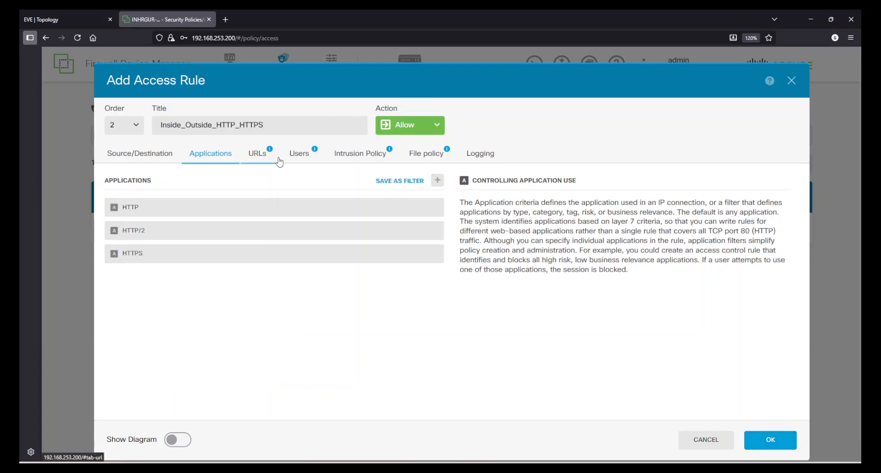
- Set logging to At End of Connection and save the rule
click(463, 160)
click(153, 218)
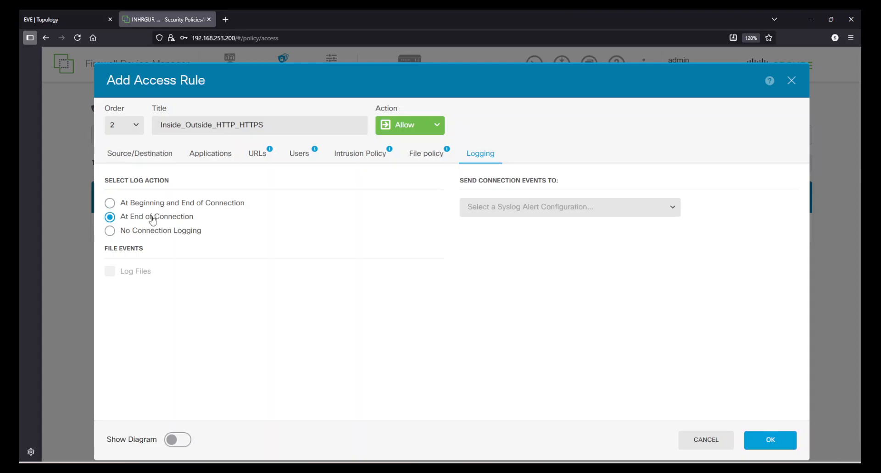
click(782, 448)
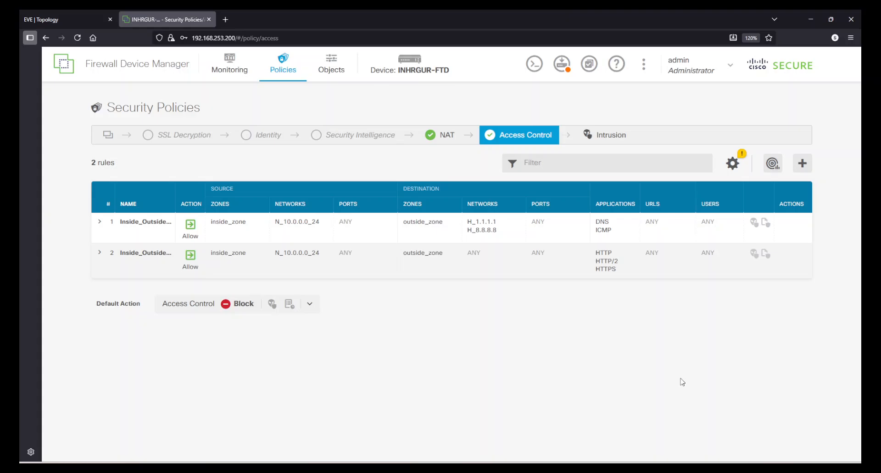
- Add a Block rule at order 1 with source inside_zone and destination outside_zone
click(802, 163)
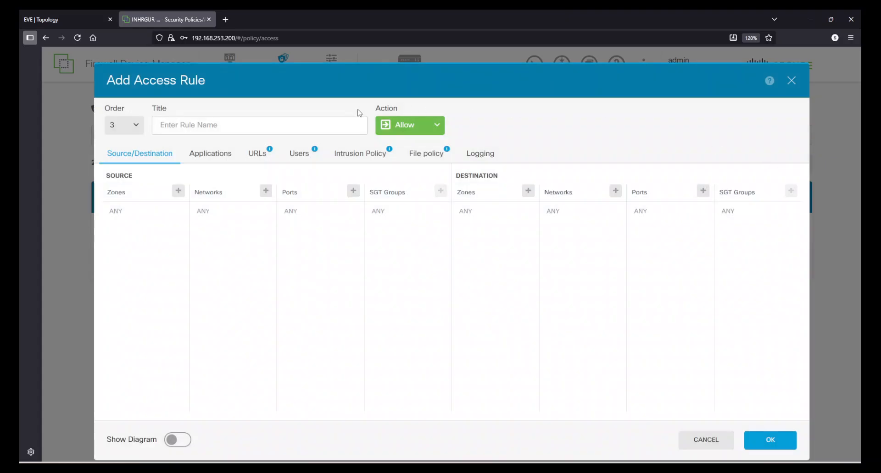
click(403, 127)
click(404, 158)
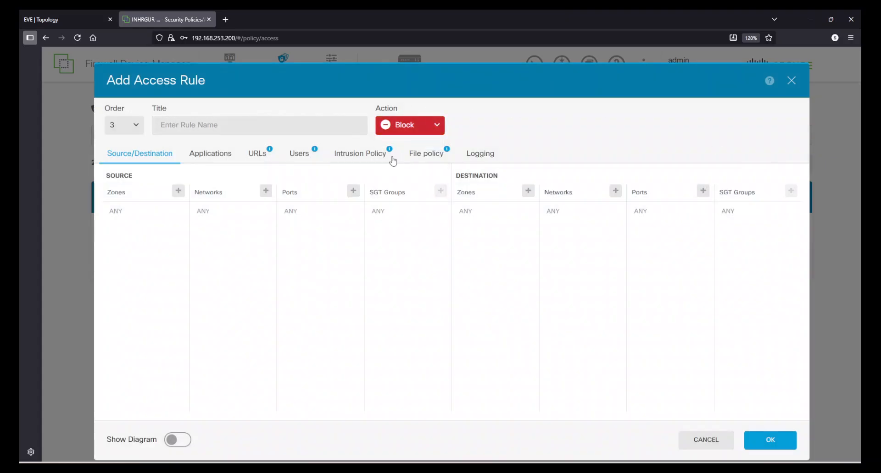
click(109, 133)
click(115, 146)
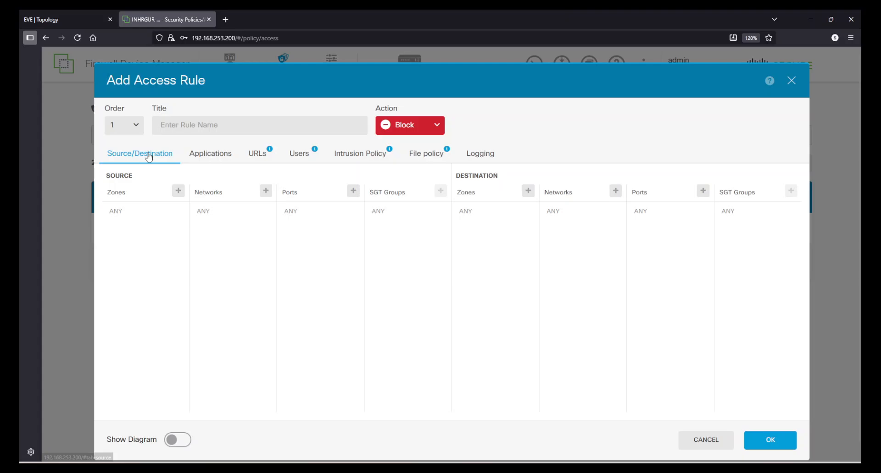
click(178, 190)
click(170, 242)
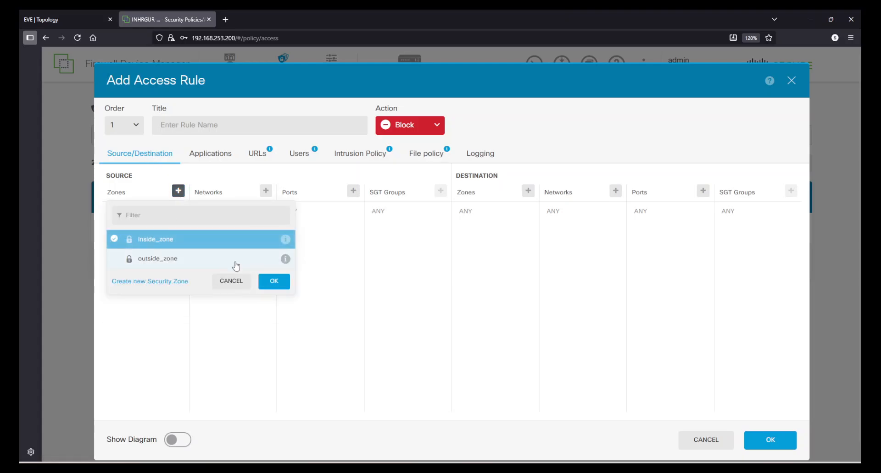
click(272, 283)
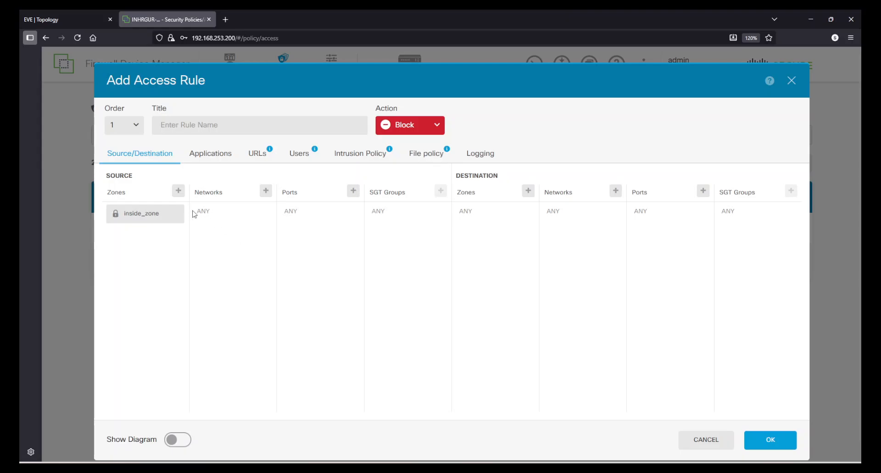
click(528, 191)
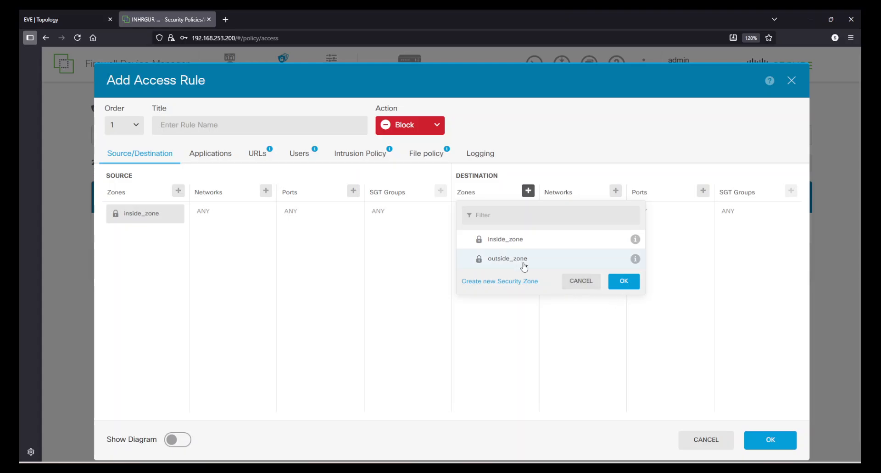
click(500, 260)
click(623, 281)
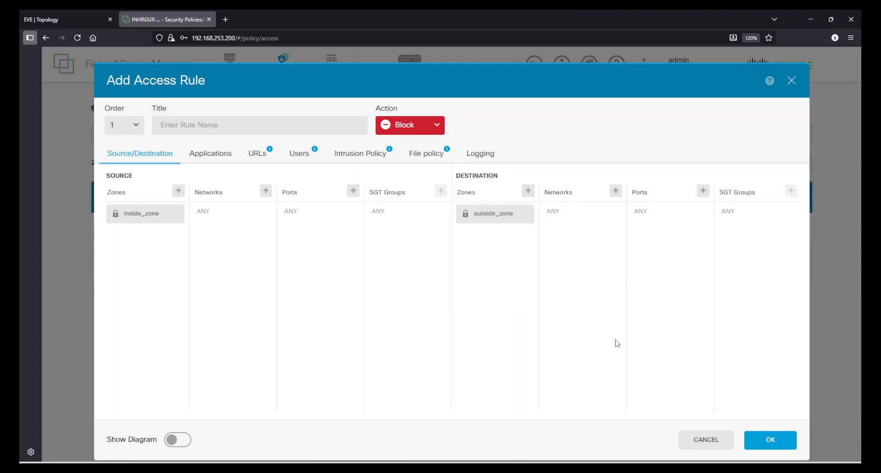
- Choose China and Pakistan from the Asia geolocations as the rule's destination networks
click(618, 194)
click(625, 239)
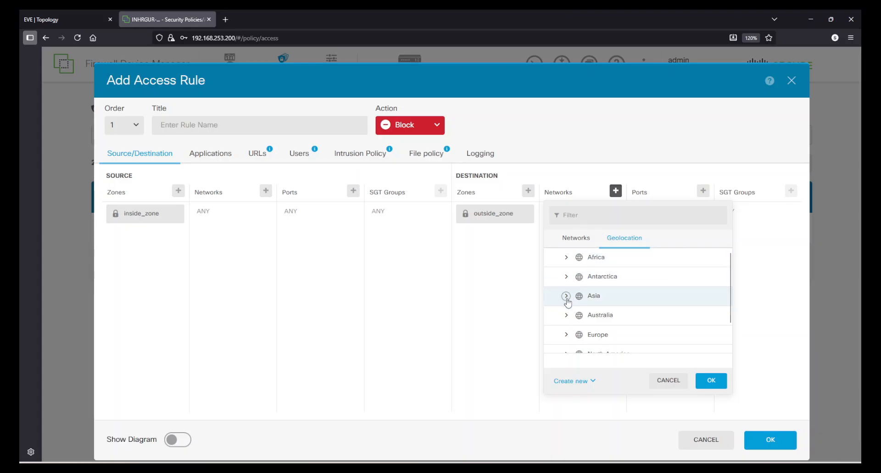
scroll(615, 299, down, 2)
scroll(617, 299, up, 2)
click(566, 297)
scroll(621, 305, down, 3)
scroll(625, 306, down, 2)
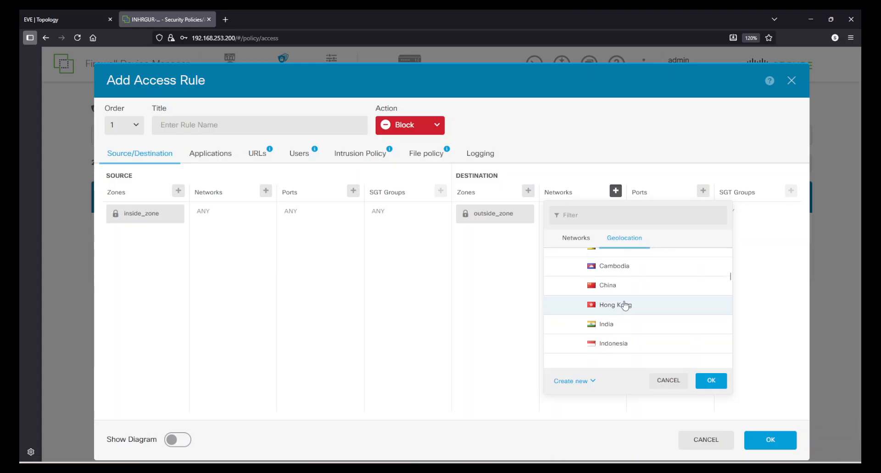
click(611, 289)
scroll(621, 300, down, 6)
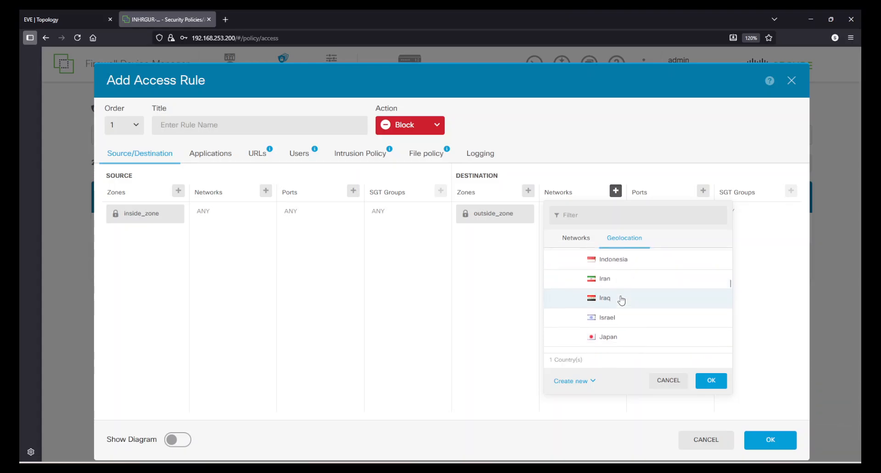
scroll(621, 301, down, 5)
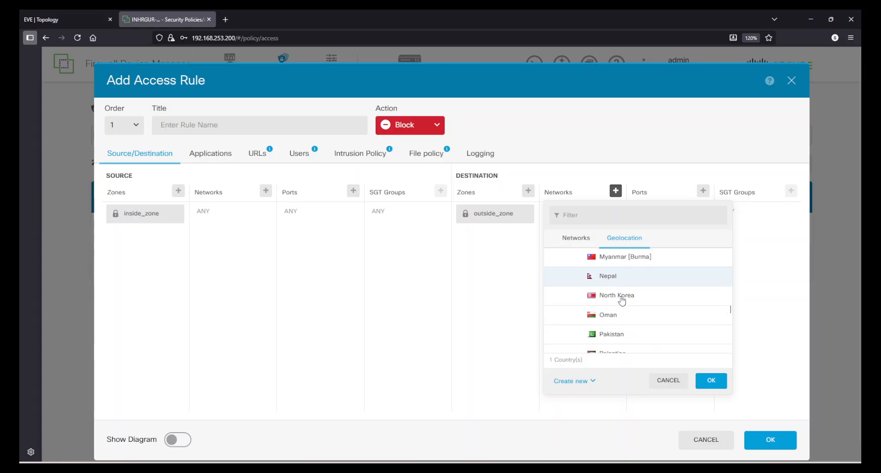
scroll(622, 301, up, 2)
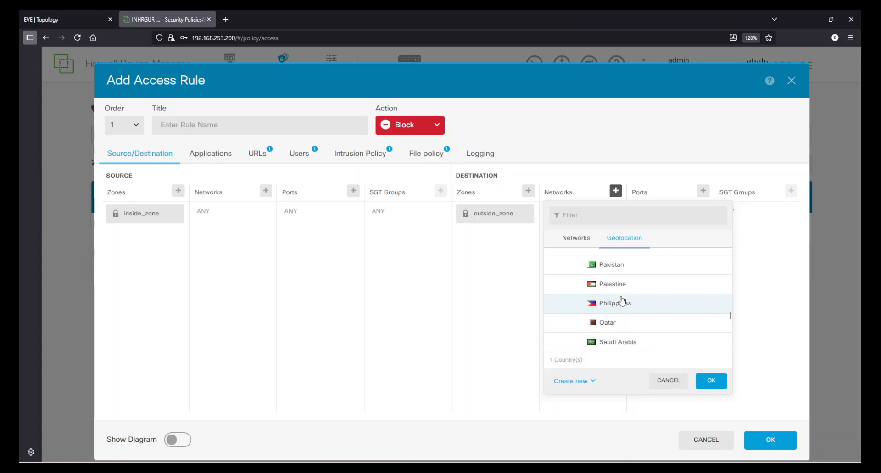
click(603, 265)
scroll(641, 284, down, 1)
scroll(641, 283, down, 5)
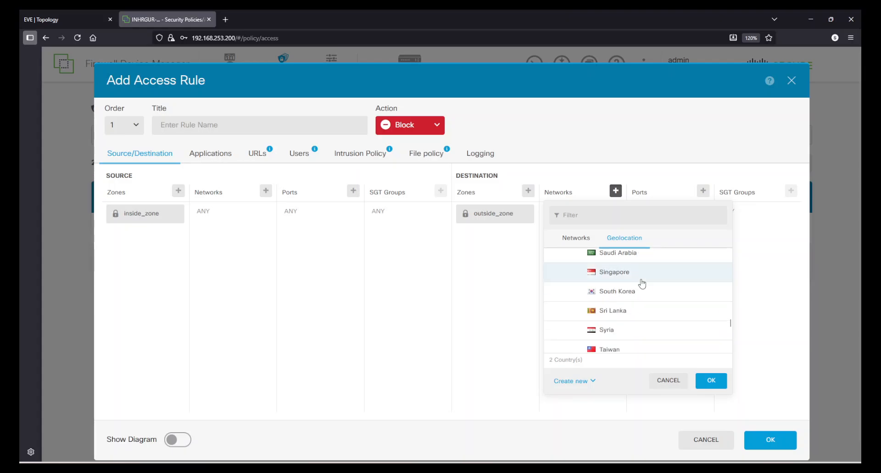
click(710, 385)
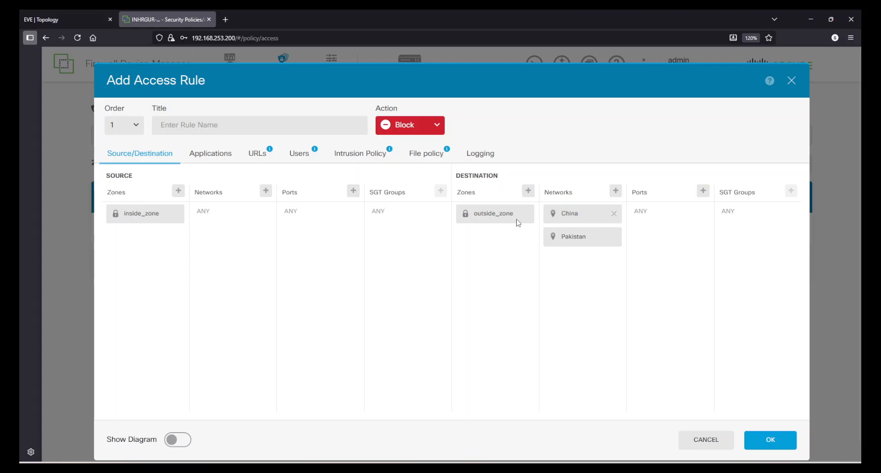
- Review the rule's settings tabs and set logging to At End of Connection
click(211, 156)
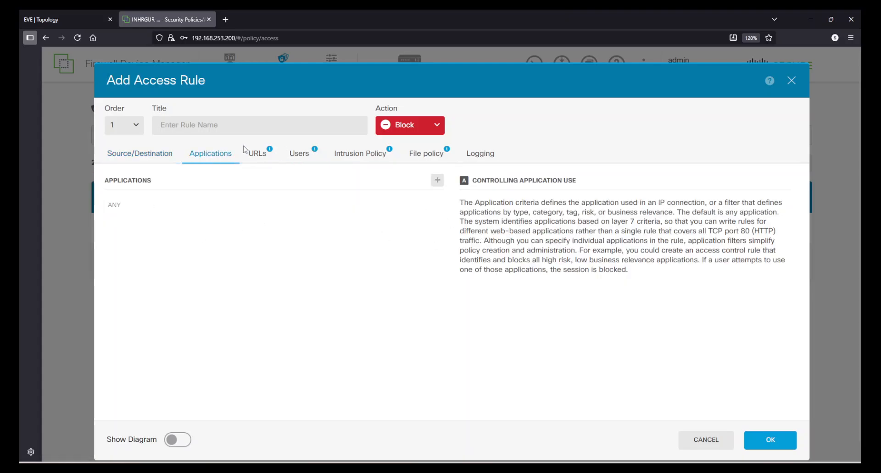
click(258, 154)
click(301, 154)
click(362, 155)
click(426, 162)
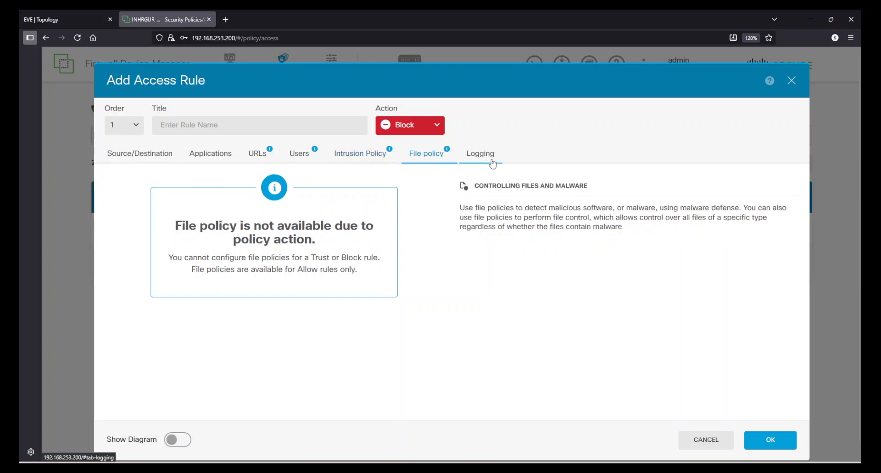
click(480, 154)
click(133, 219)
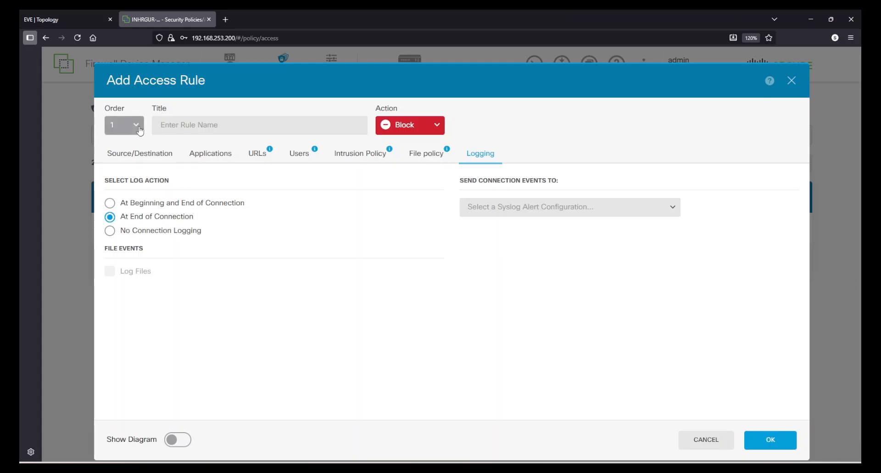
- Title the rule Block_Restricted_Co and, after a save error, log at beginning and end of connection
click(171, 121)
text(Block_Restri)
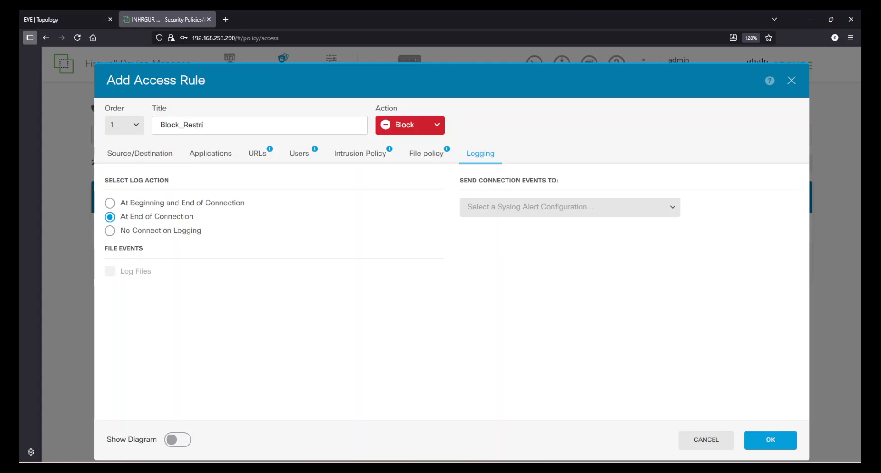
text(cted_Countries)
click(763, 438)
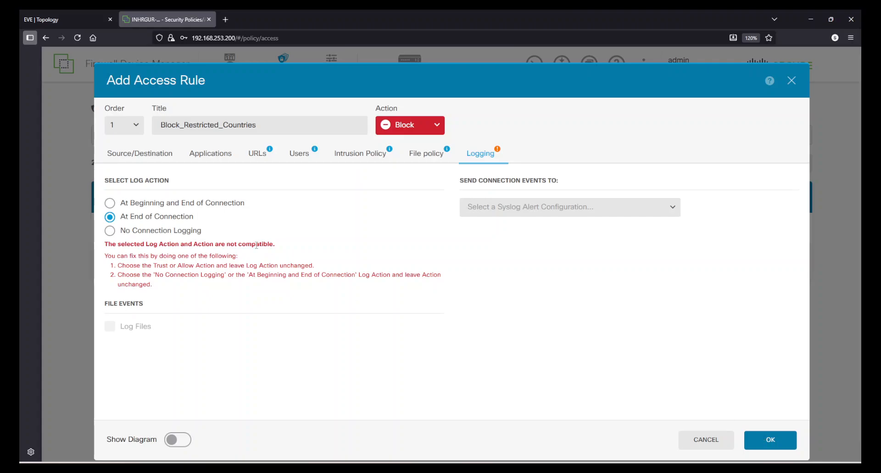
drag(135, 247, 261, 248)
click(267, 281)
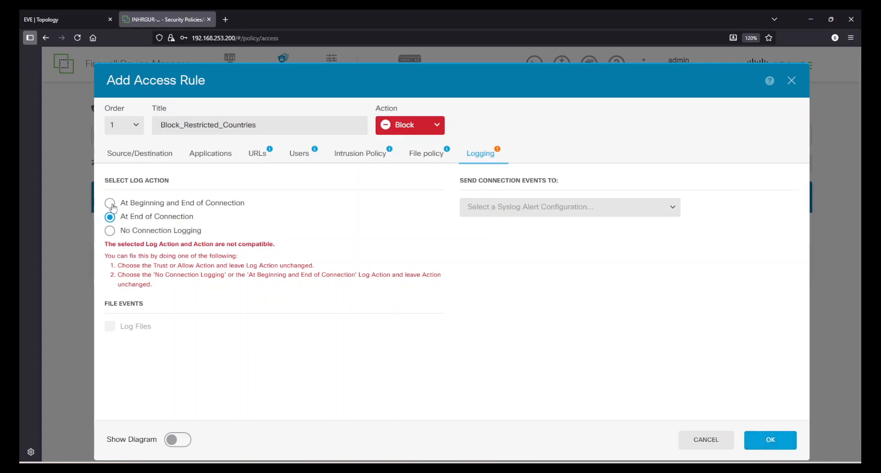
click(110, 207)
- Save the Block rule and open the pending changes
click(752, 444)
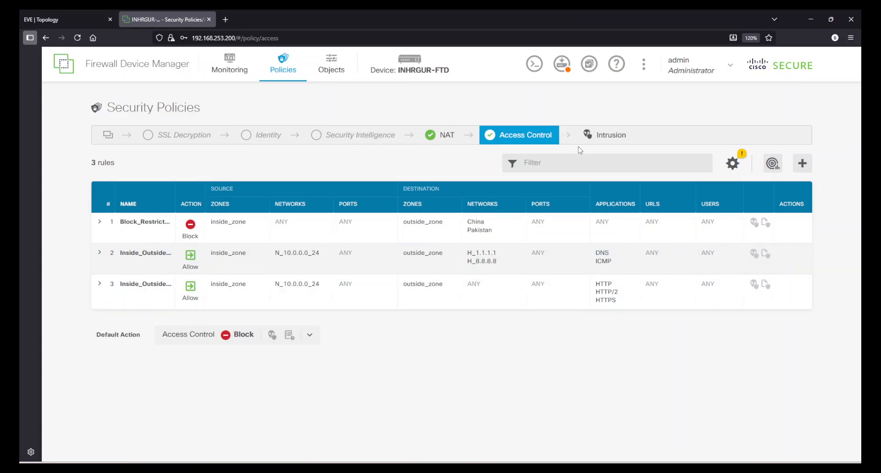
click(565, 64)
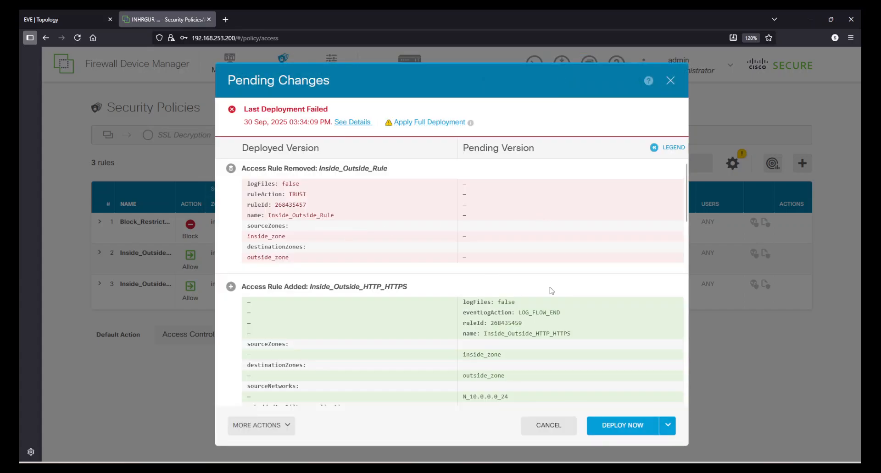
- Review the pending changes diff and deploy them to the firewall
scroll(551, 291, down, 15)
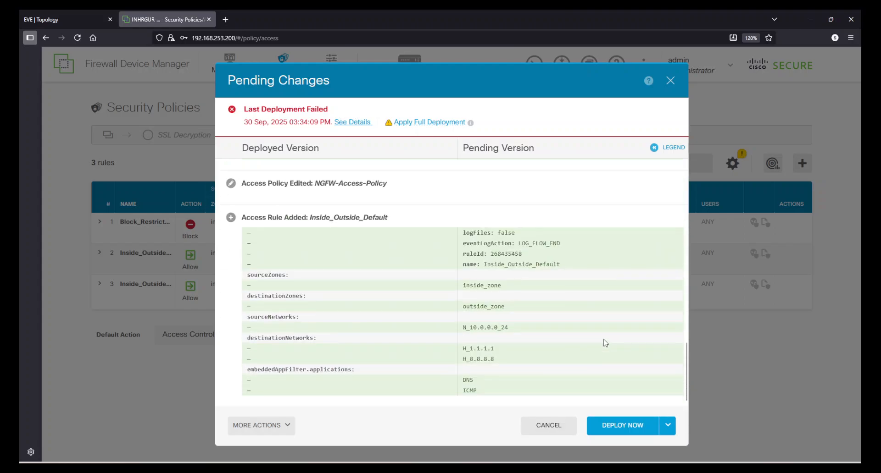
scroll(605, 320, up, 12)
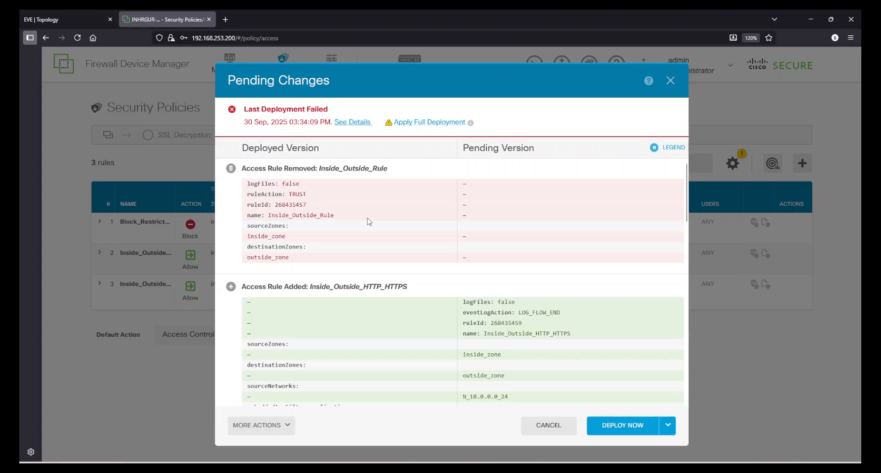
scroll(369, 222, down, 12)
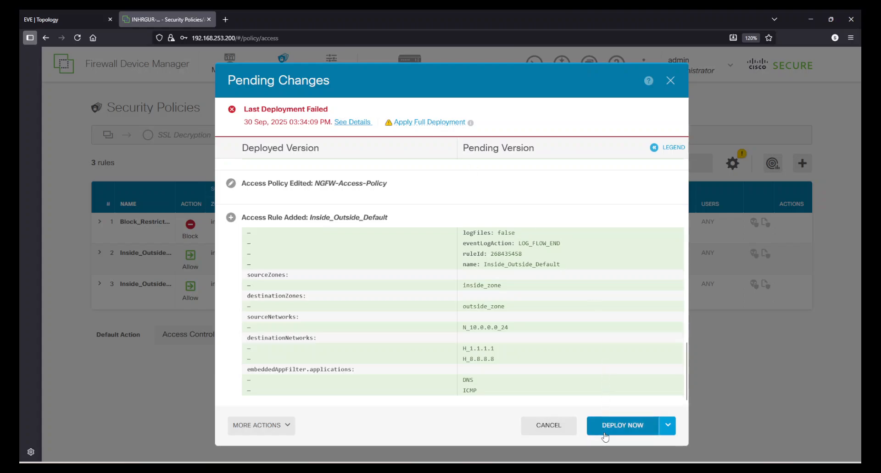
click(620, 429)
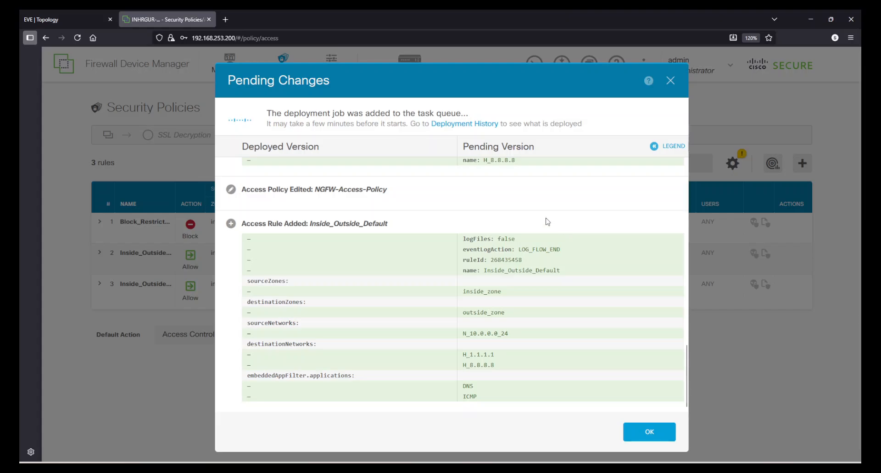
drag(270, 112, 469, 113)
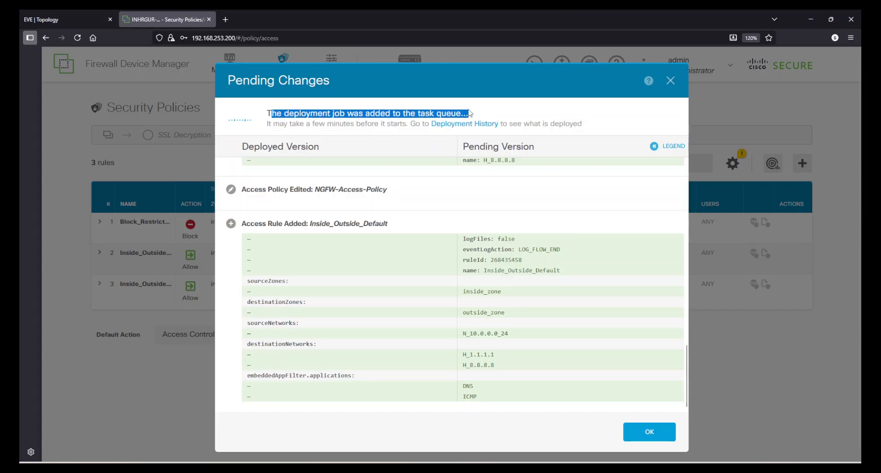
click(398, 113)
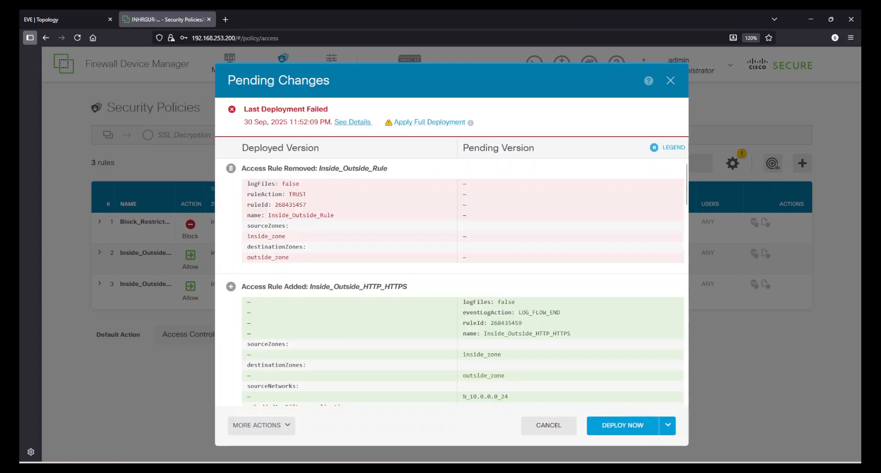
- Scroll through the pending changes to inspect the Inside_Outside_HTTP_HTTPS rule and GetACert certificate issuer
scroll(510, 253, down, 10)
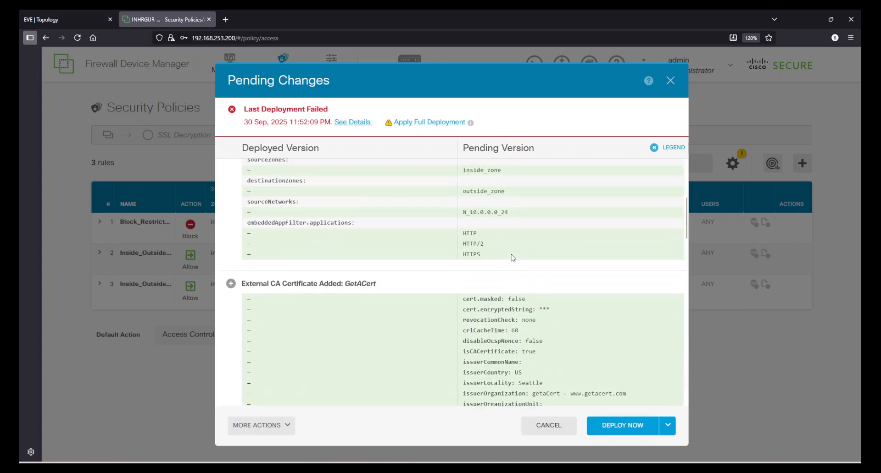
scroll(523, 286, up, 8)
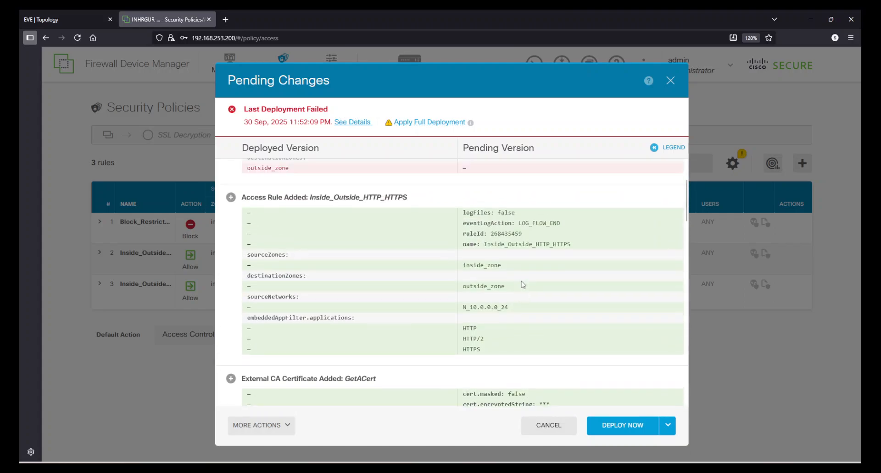
scroll(523, 285, down, 3)
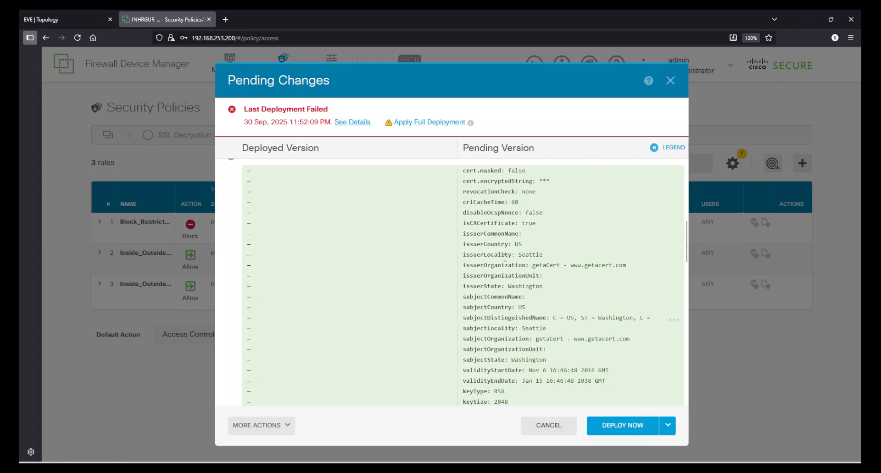
drag(501, 255, 567, 302)
scroll(552, 328, down, 1)
scroll(552, 329, up, 5)
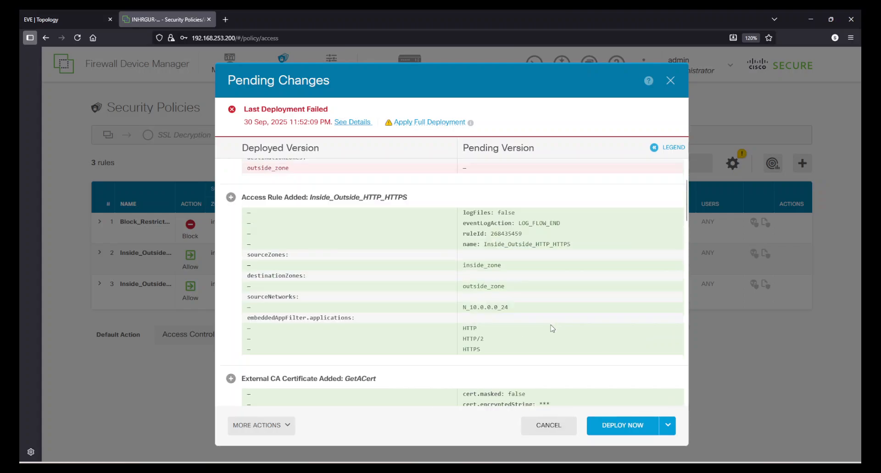
- Switch to a full deployment and review the opening lines of its warning
click(420, 123)
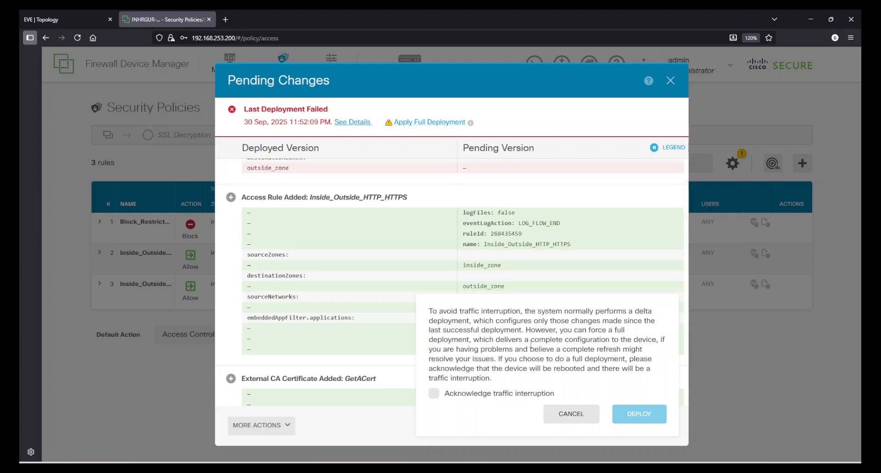
drag(428, 312, 623, 312)
click(628, 312)
drag(428, 321, 647, 323)
drag(430, 334, 618, 333)
click(524, 335)
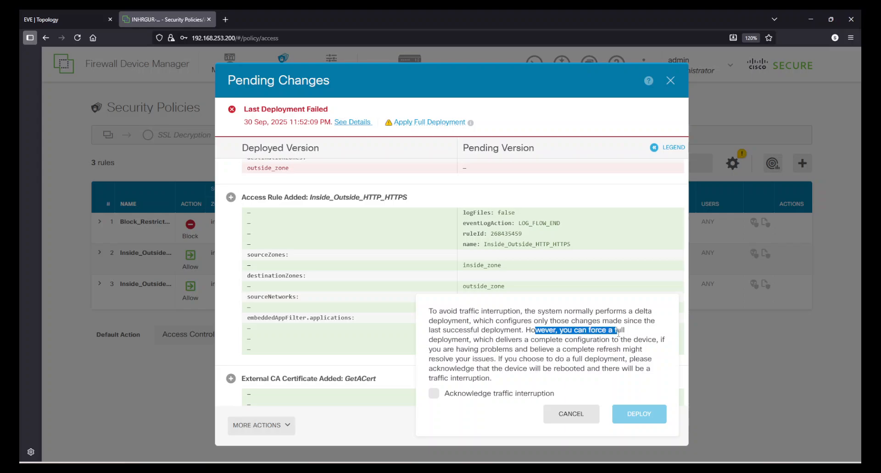
click(468, 339)
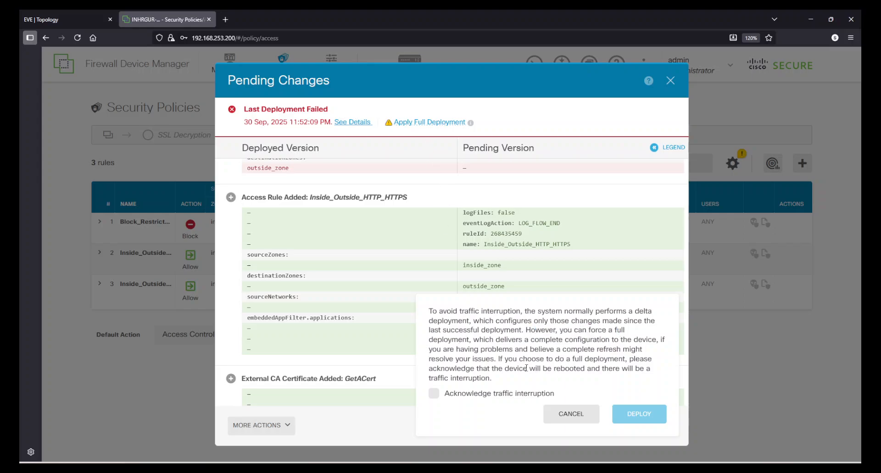
- Review the rest of the warning about the complete configuration refresh and device reboot
drag(482, 340, 649, 340)
click(543, 353)
drag(443, 350, 641, 351)
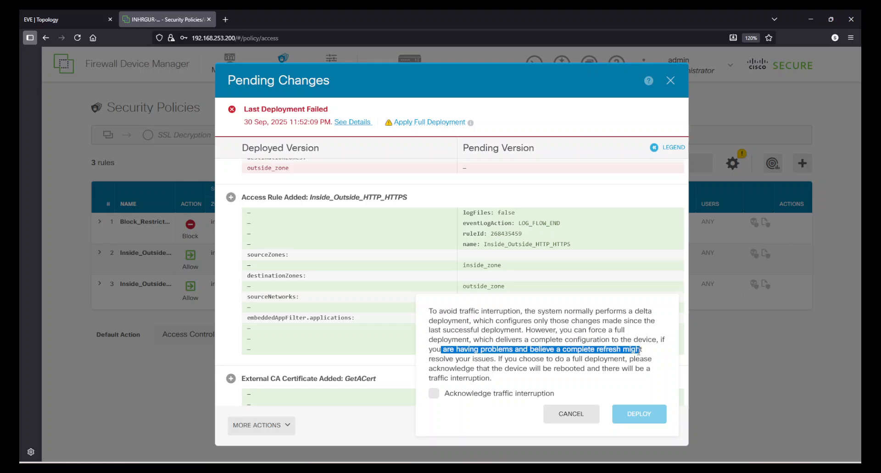
click(459, 362)
drag(444, 359, 623, 360)
click(534, 369)
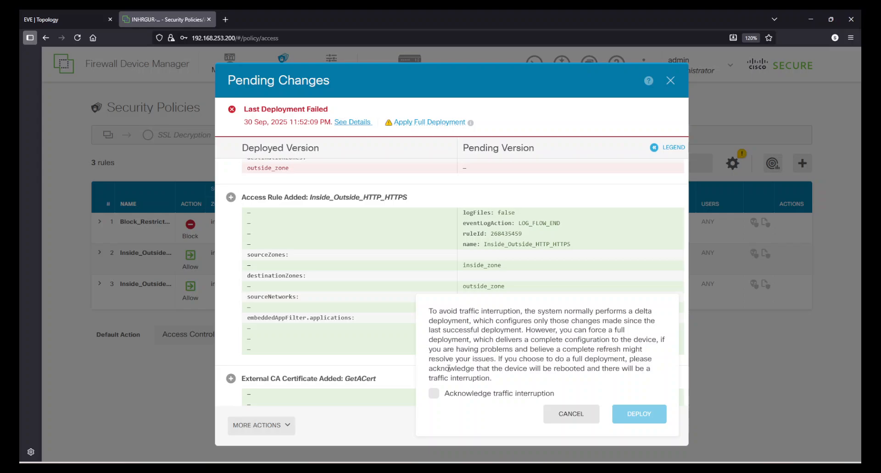
drag(448, 368, 644, 369)
click(497, 376)
drag(492, 378, 432, 340)
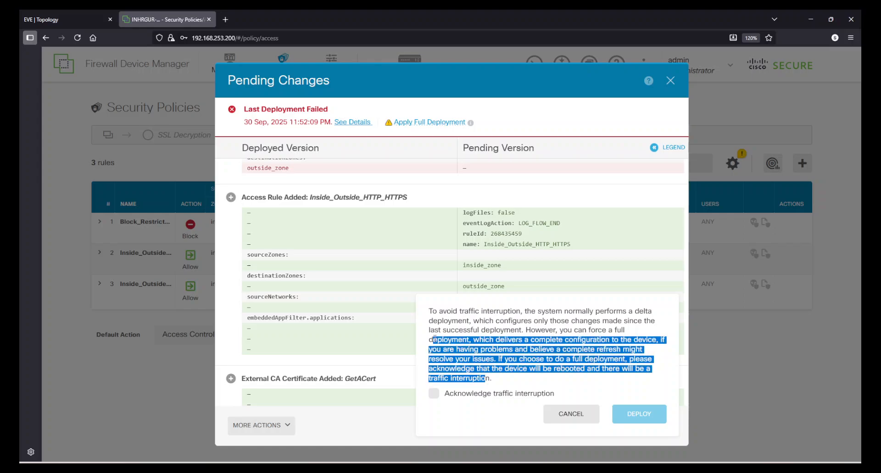
click(487, 341)
- Acknowledge the traffic interruption, launch the full deployment, and dismiss the queued-deployment notice
click(433, 394)
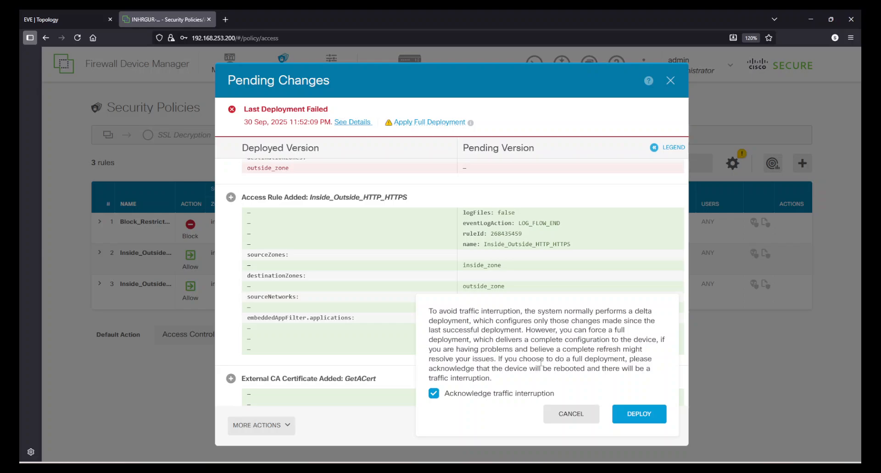
click(635, 414)
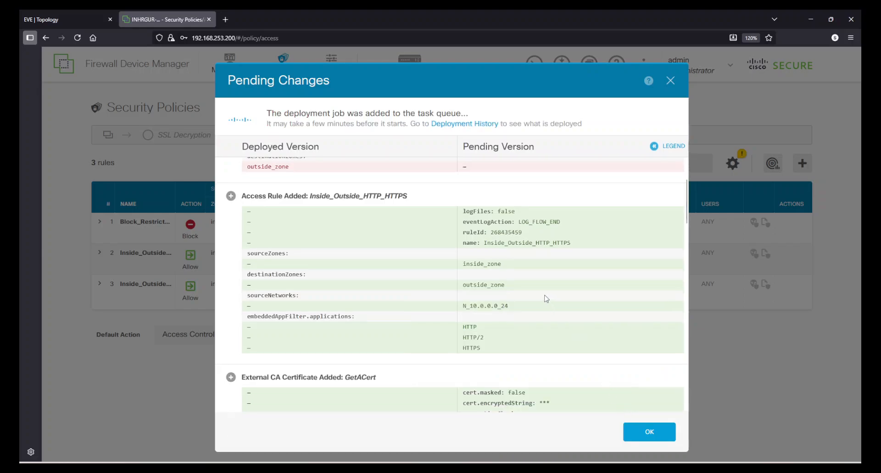
click(650, 431)
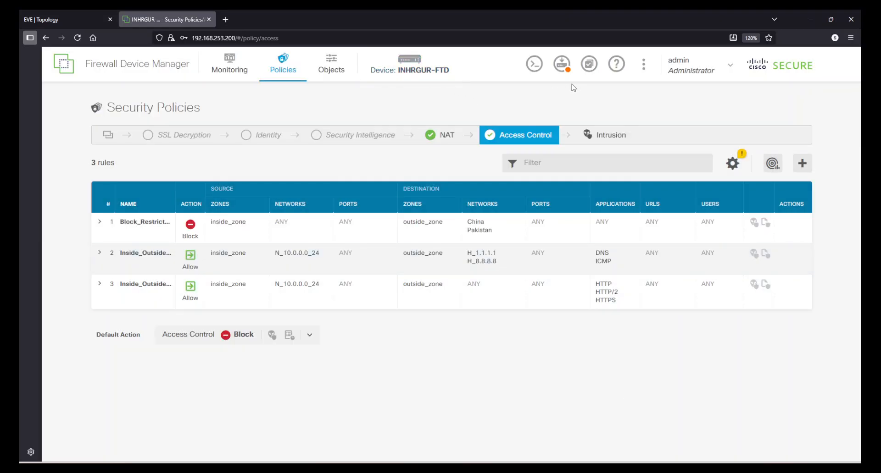
click(562, 65)
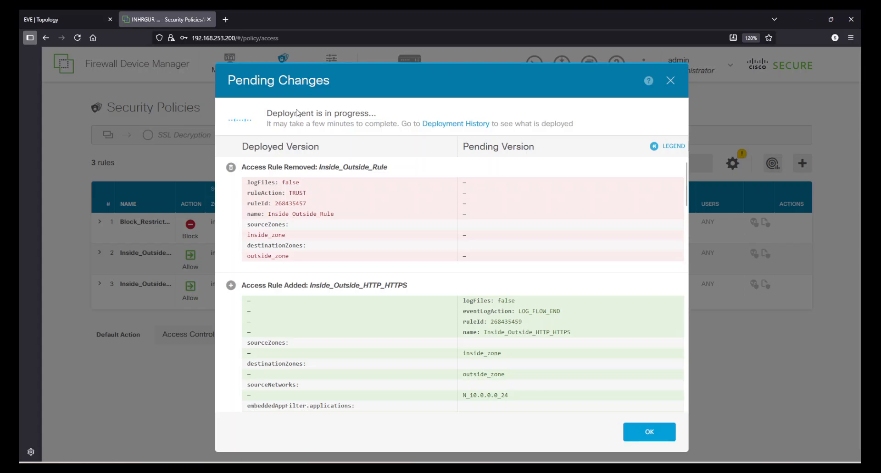
drag(267, 114, 356, 113)
click(357, 112)
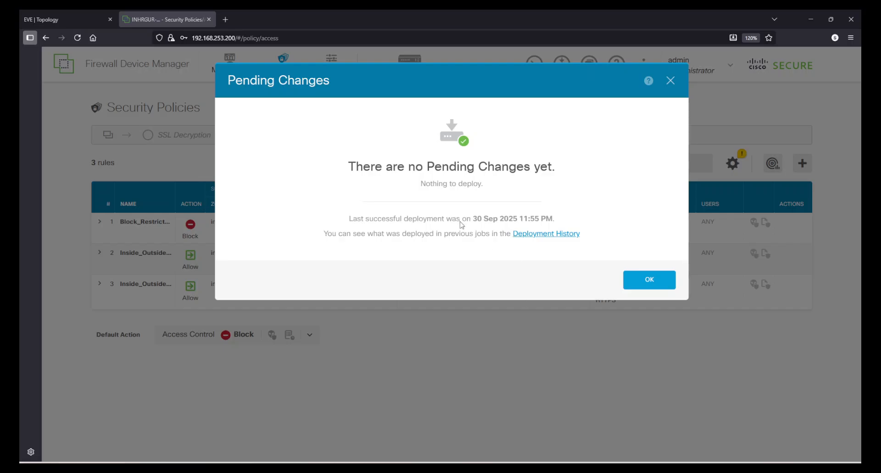
drag(354, 165, 556, 167)
click(509, 193)
drag(348, 219, 557, 221)
click(558, 224)
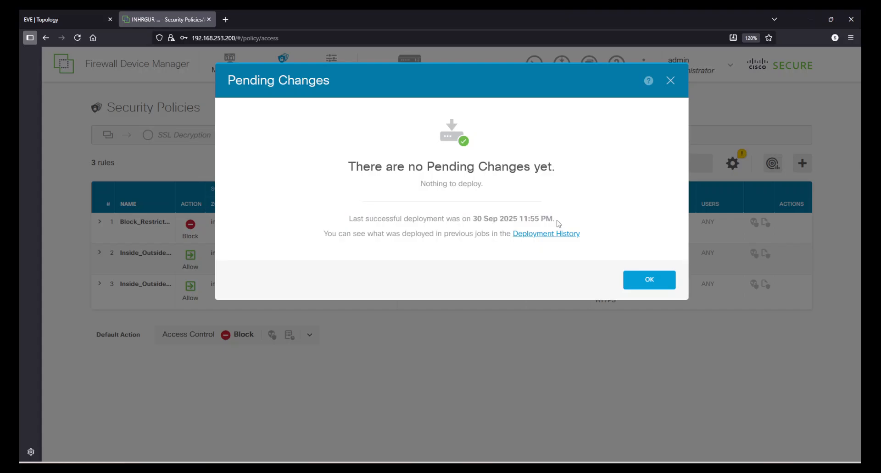
click(626, 285)
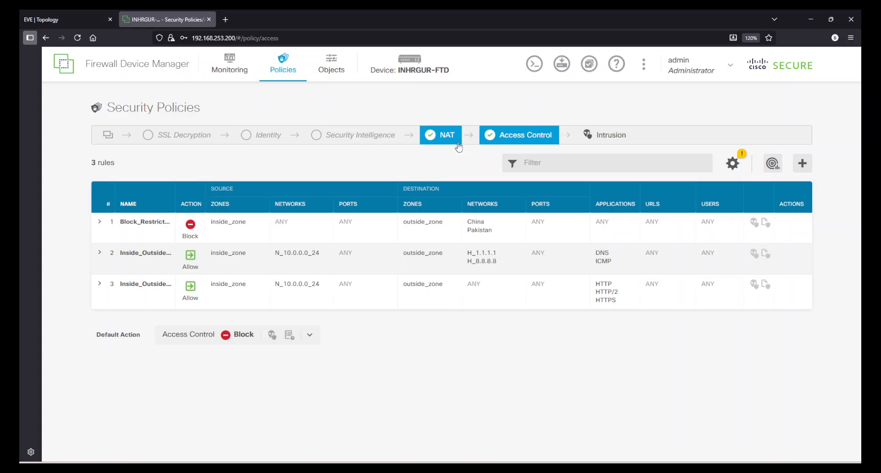
click(444, 136)
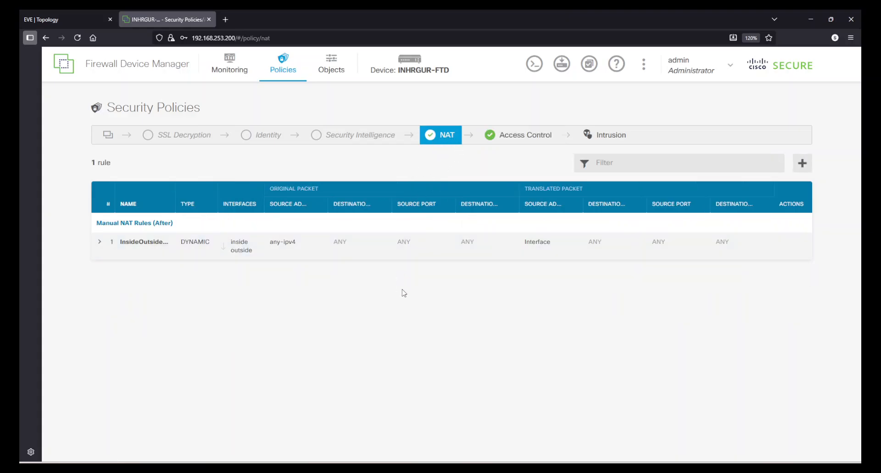
click(515, 139)
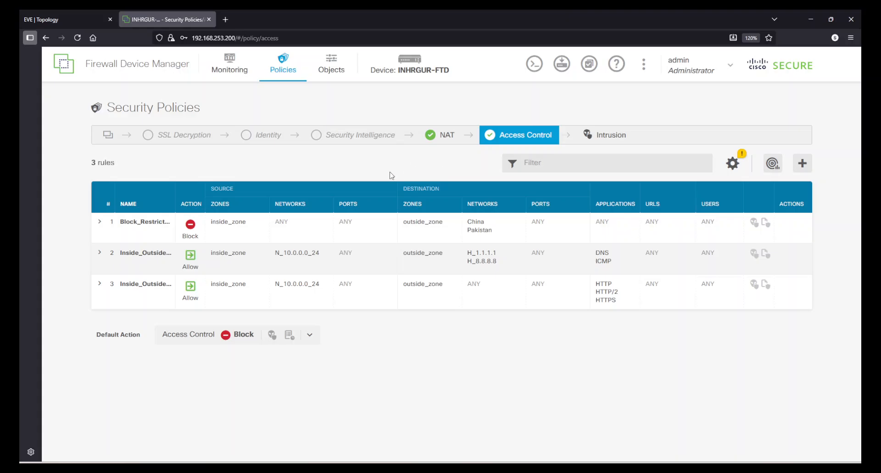